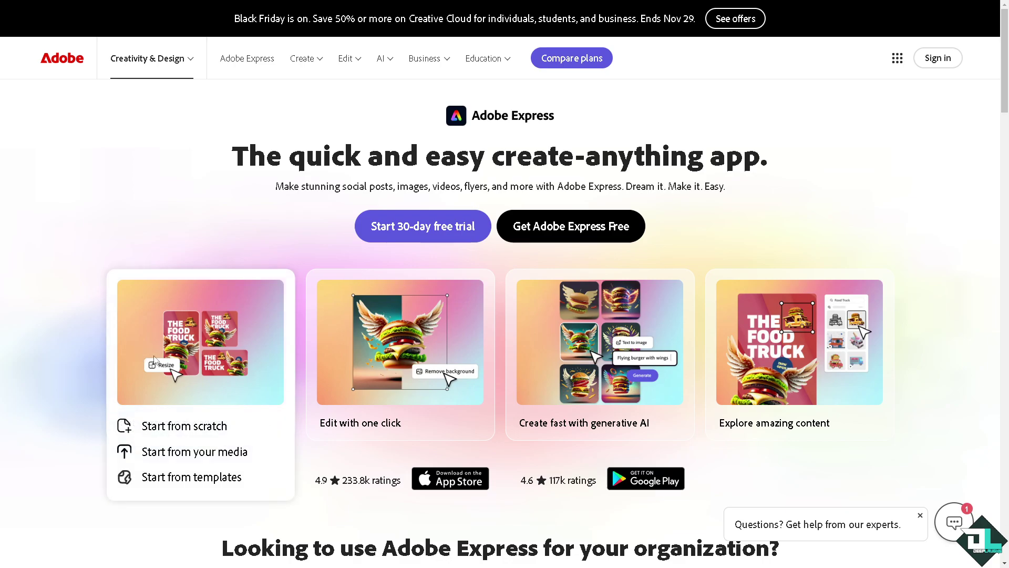
Look over the feature cards on the home page, then choose 'Get Adobe Express Free'
mouse_move(396, 351)
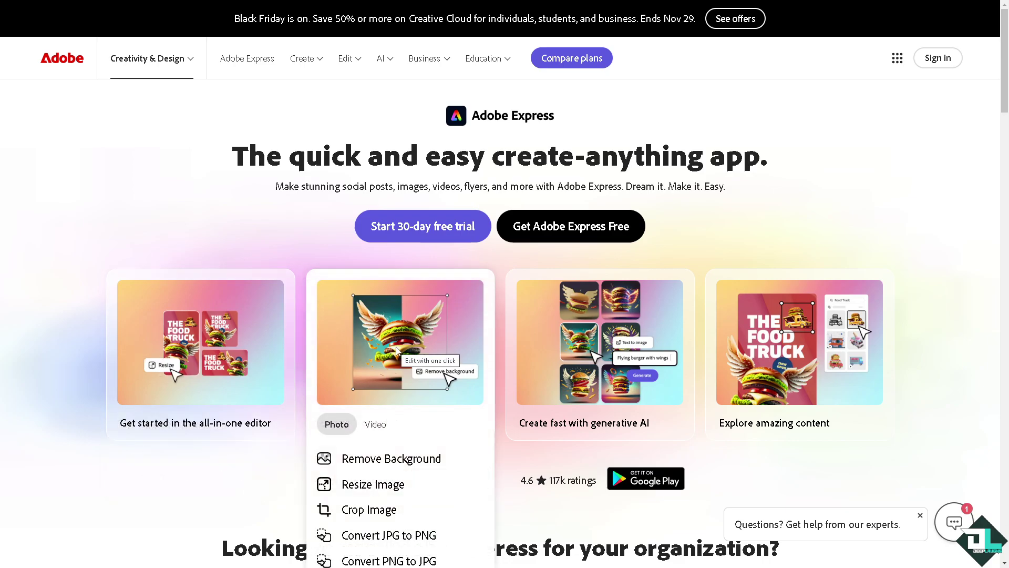
mouse_move(783, 344)
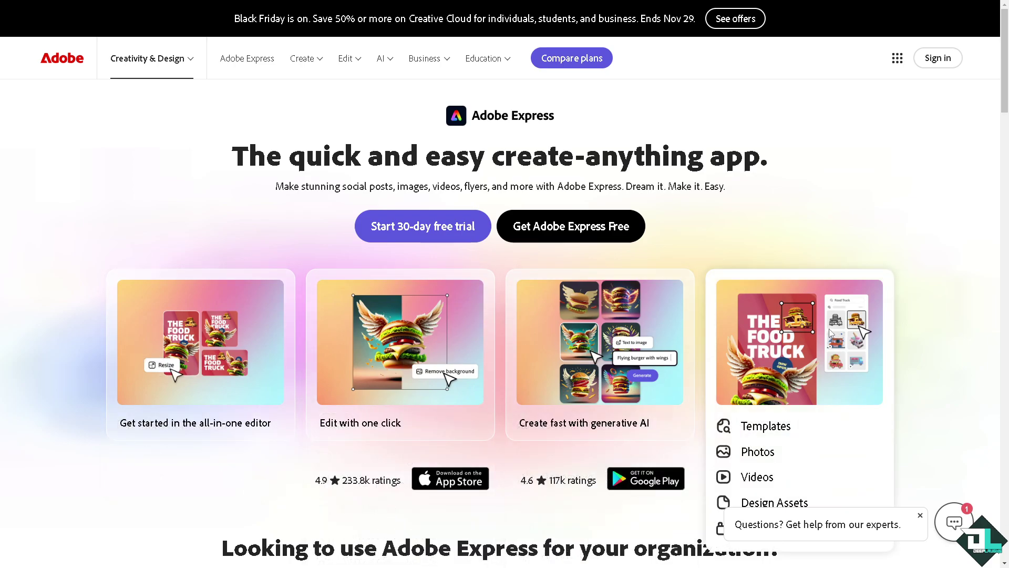
mouse_move(581, 328)
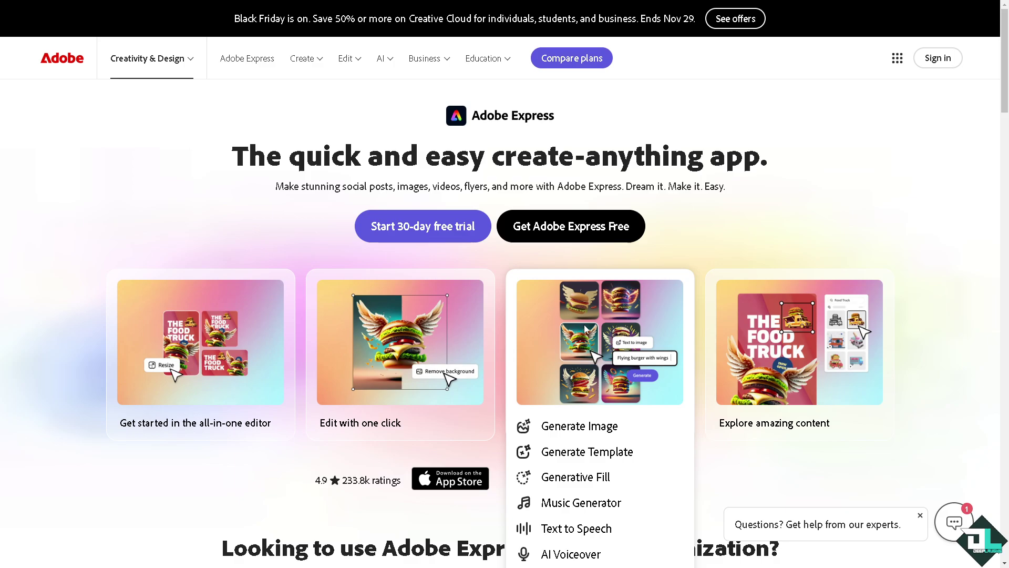
mouse_move(143, 332)
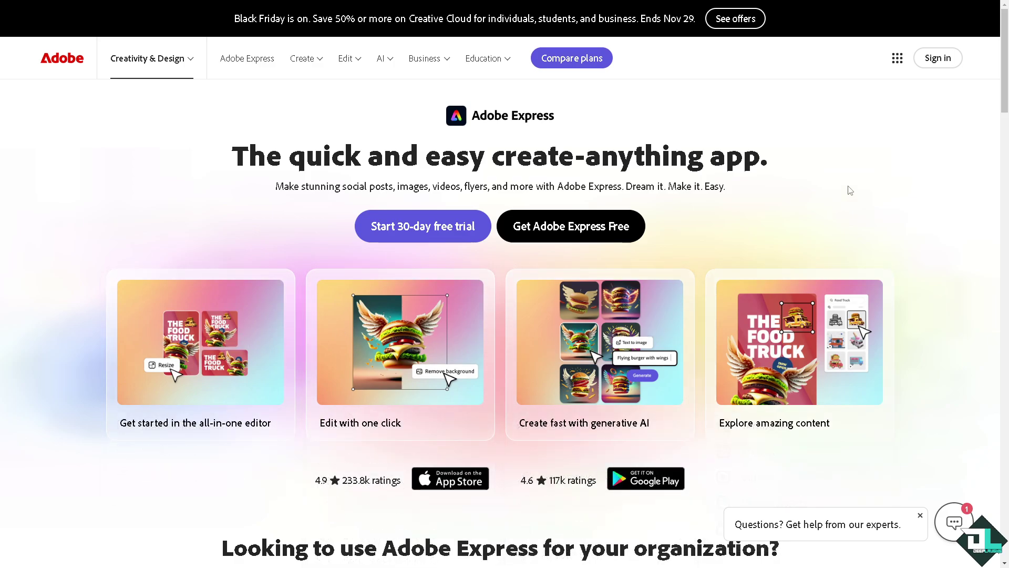
left_click(567, 228)
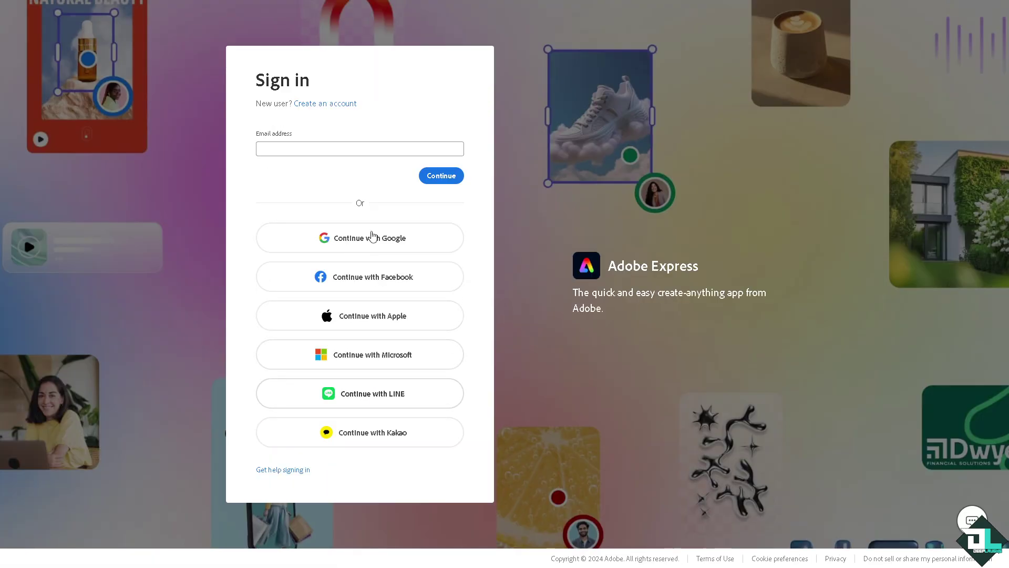
Switch the sign-in page to creating a new account
left_click(330, 104)
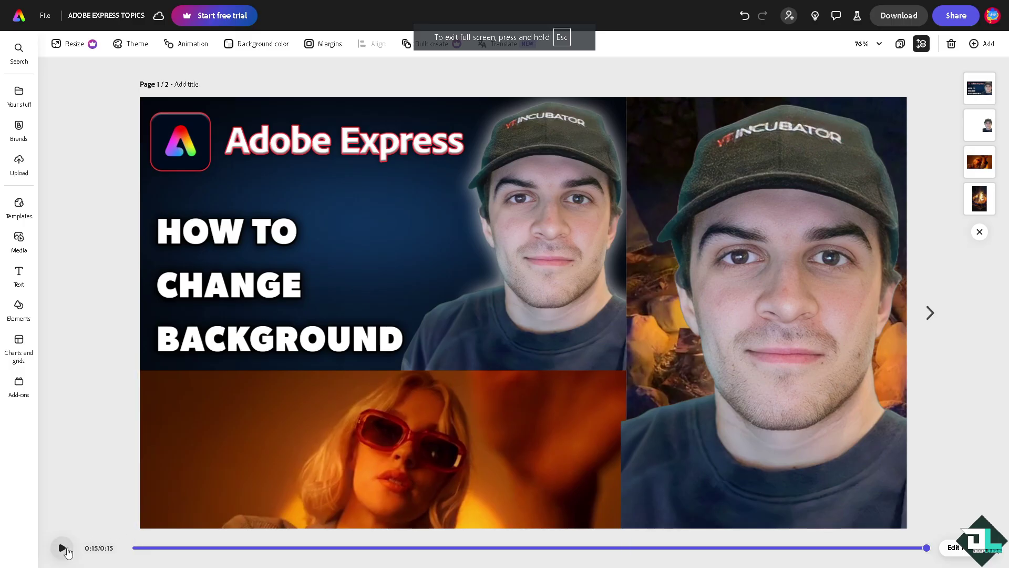
Play the project preview, then pause it and select the top-left 'How to Change Background' image
left_click(62, 547)
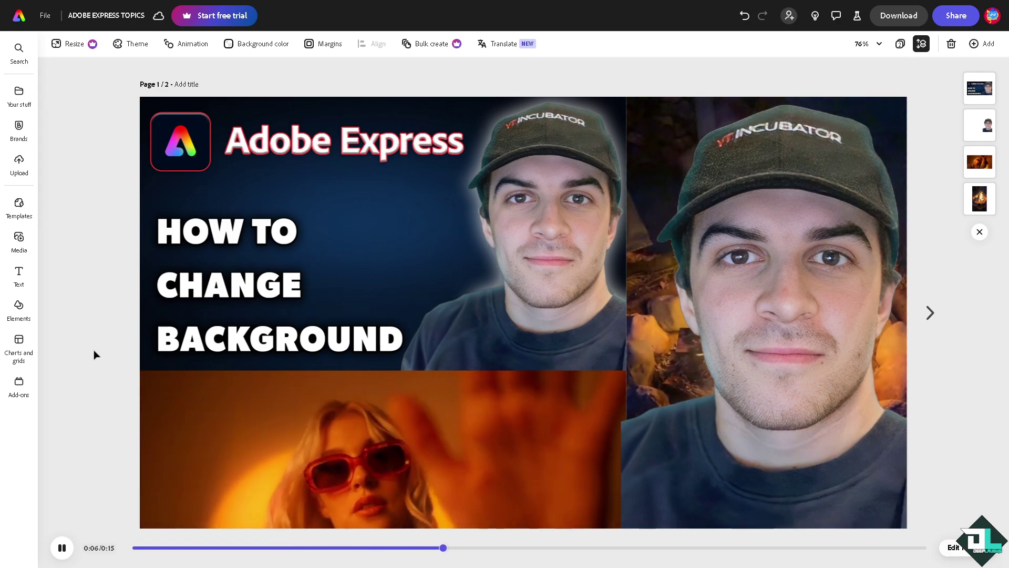
left_click(344, 222)
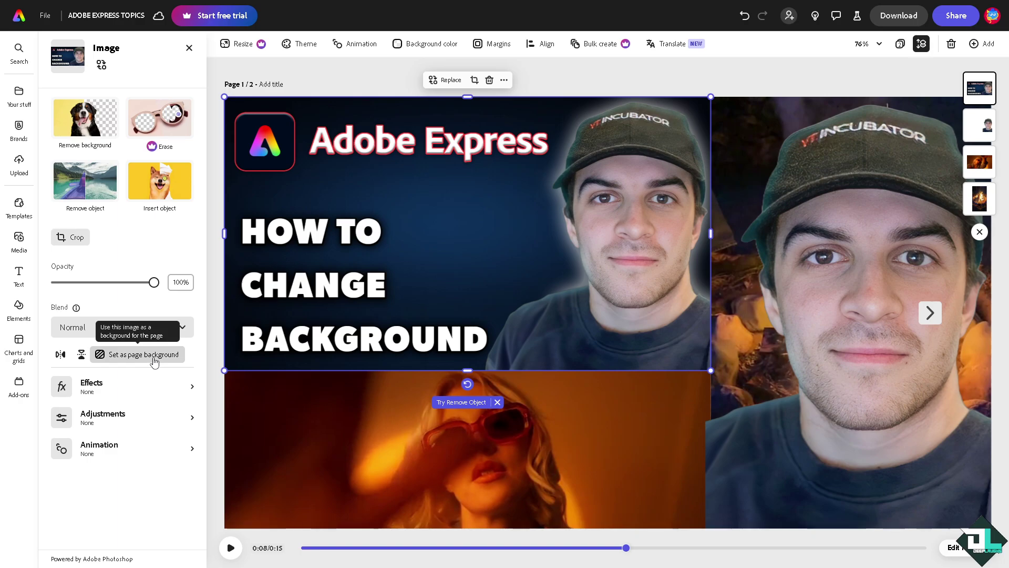
Set the title image as the page background, try detaching it, then undo to keep it as background
left_click(138, 357)
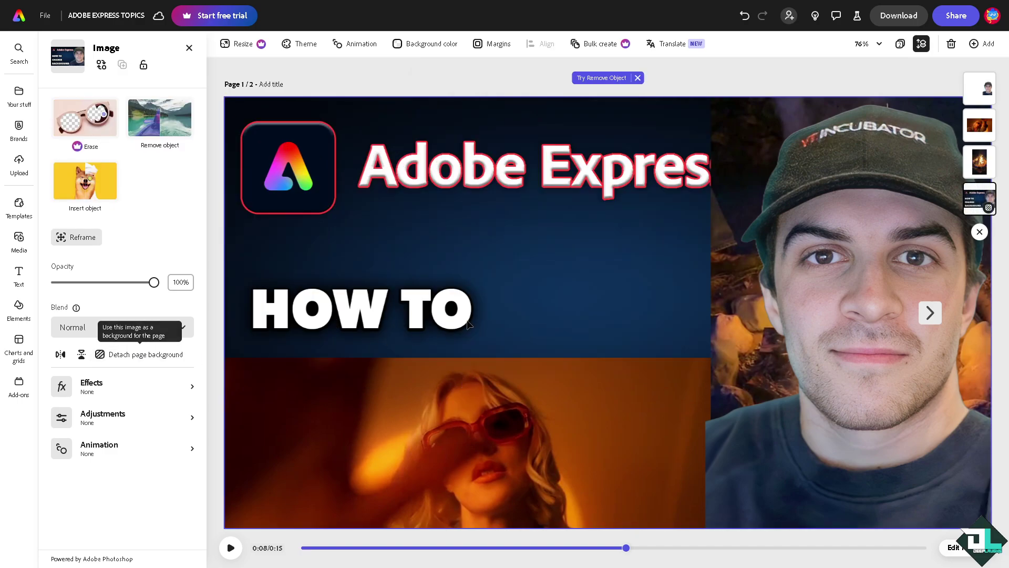
left_click(447, 387)
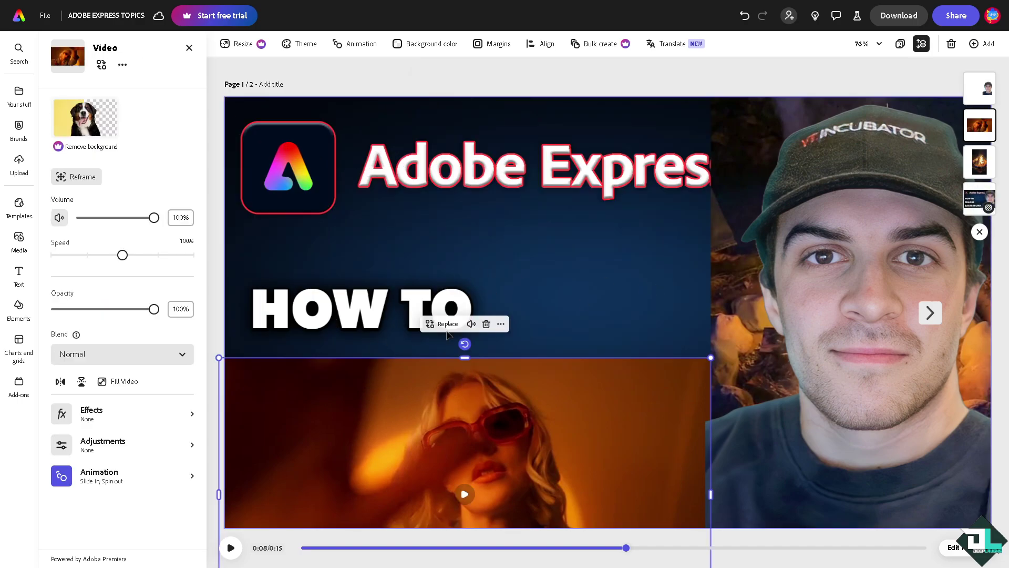
left_click(471, 235)
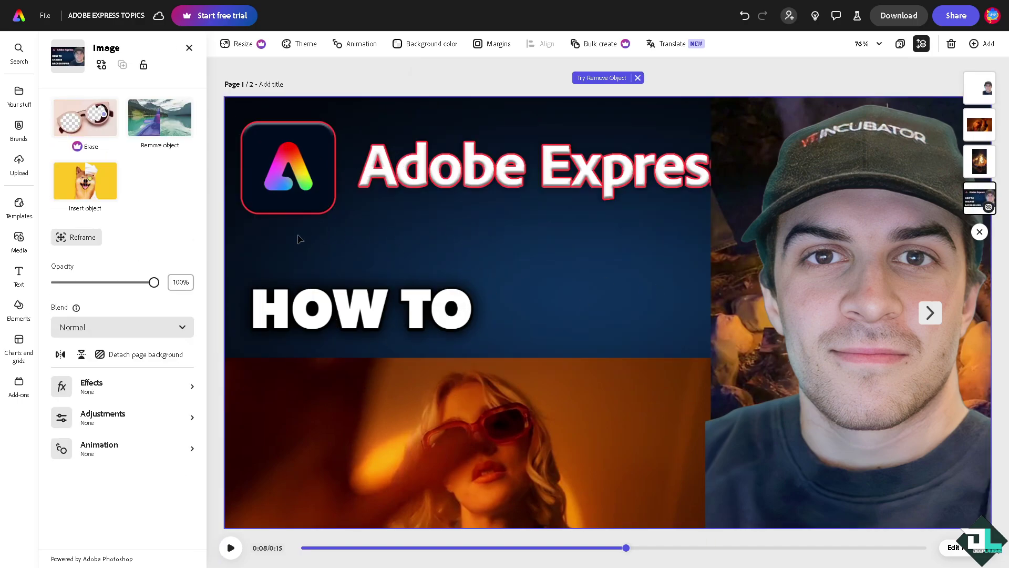
left_click(146, 354)
left_click_drag(582, 314, 442, 219)
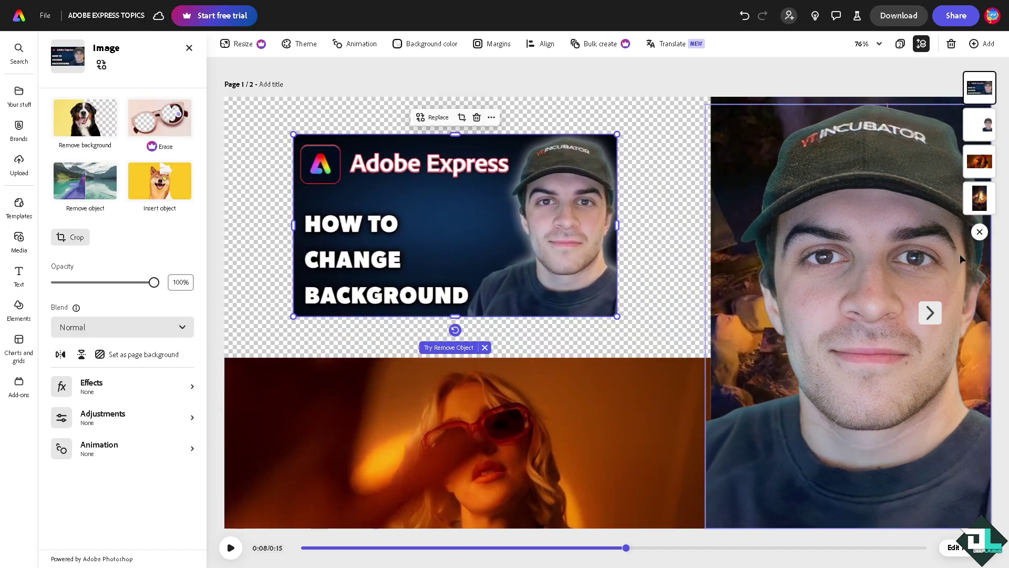
key("ctrl+z")
key("ctrl+z")
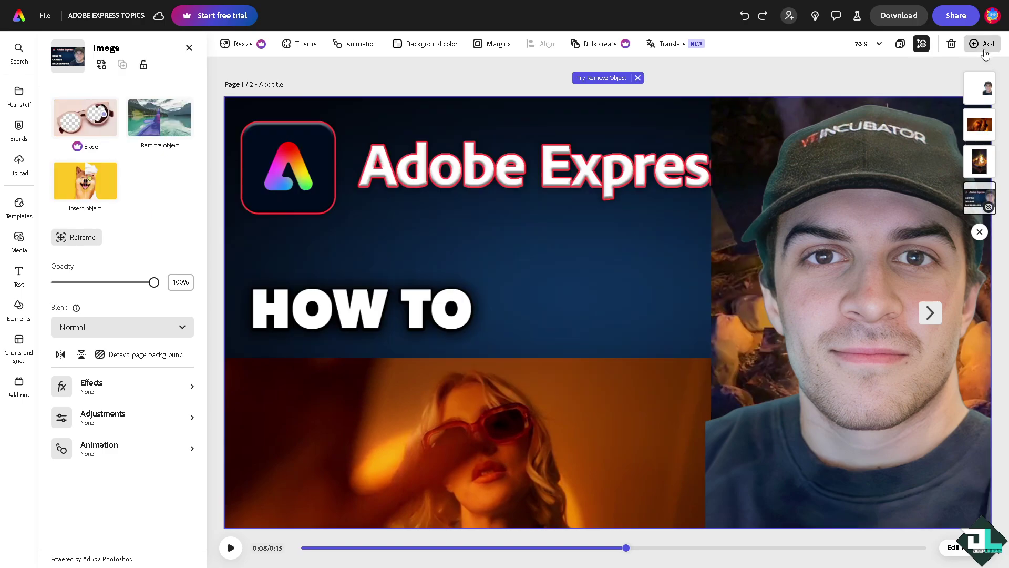
Duplicate the page and delete the background image and woman video from the copy
left_click(983, 45)
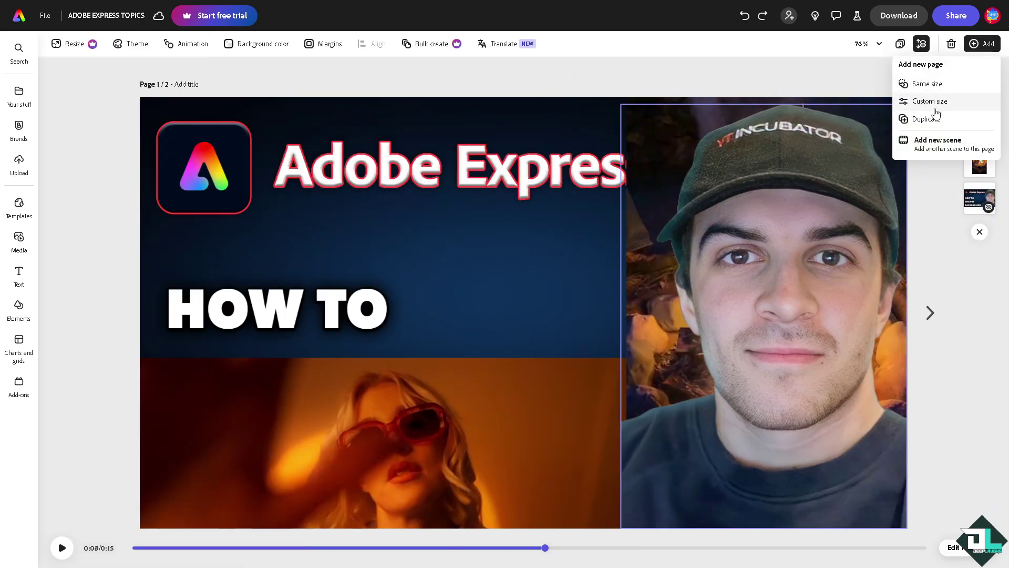
left_click(941, 124)
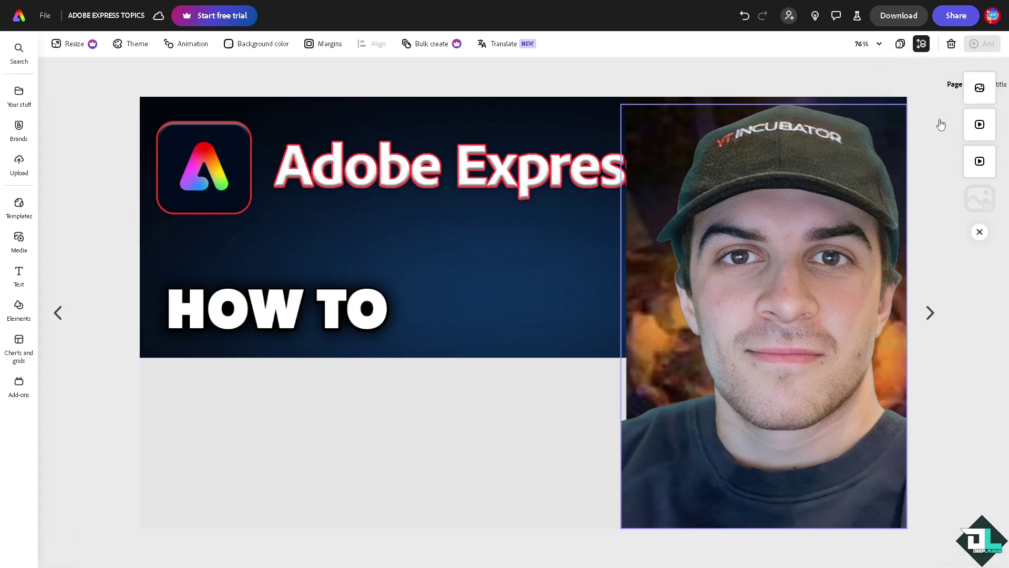
left_click(458, 227)
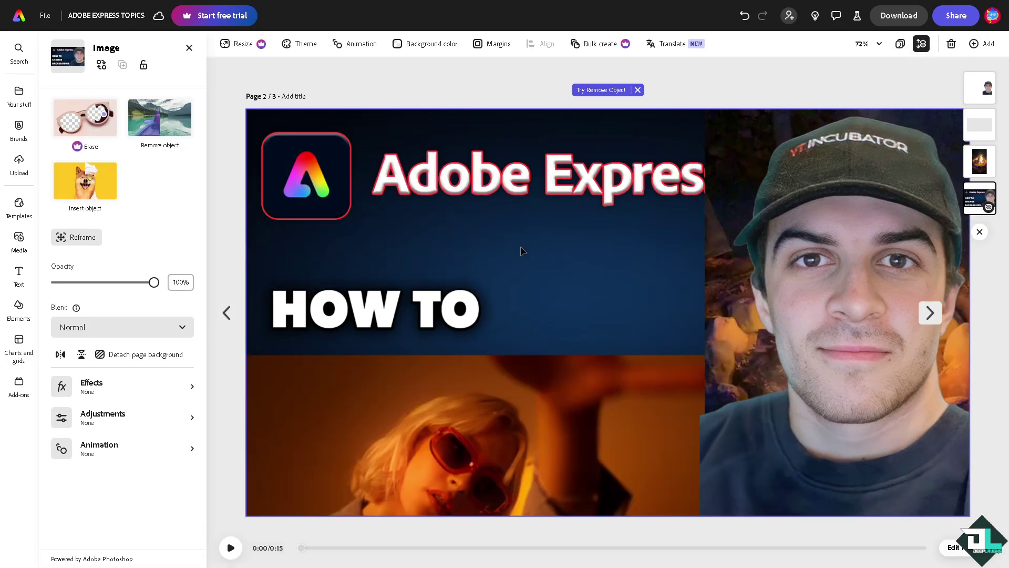
key("Delete")
left_click(513, 392)
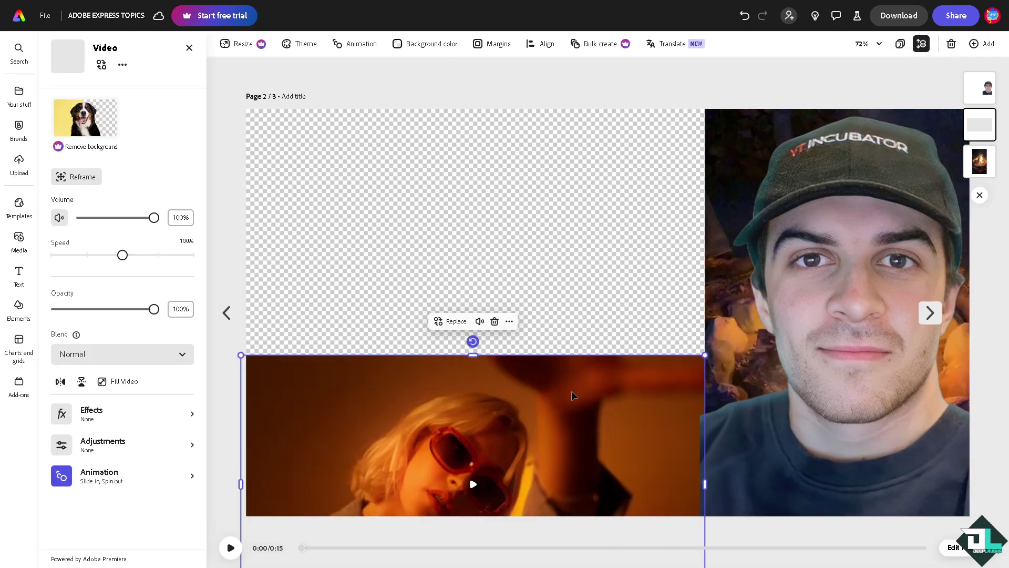
key("Delete")
Resize the man photo onto the right side near the edge and delete the fire video
left_click(661, 322)
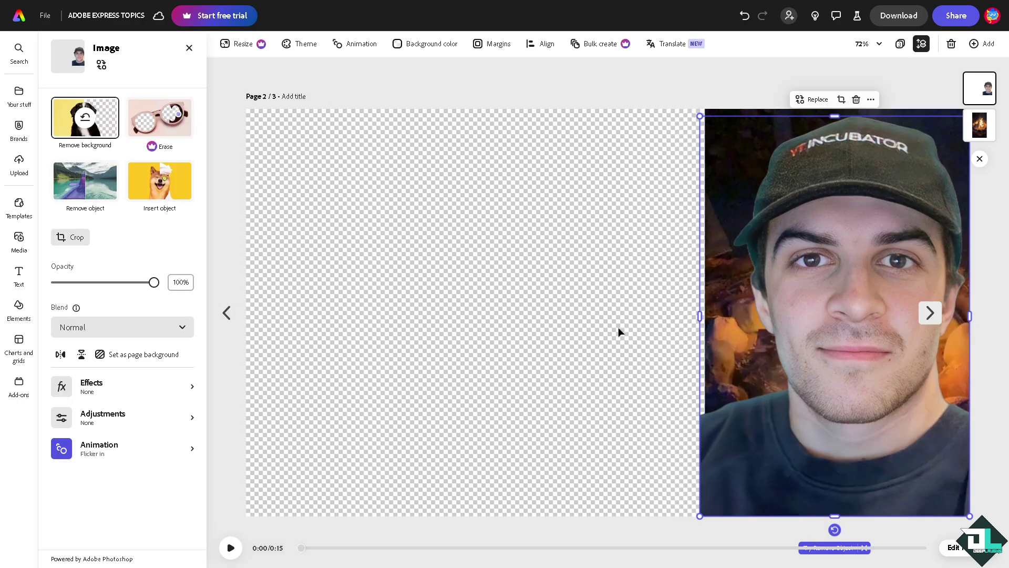
left_click_drag(699, 316, 226, 315)
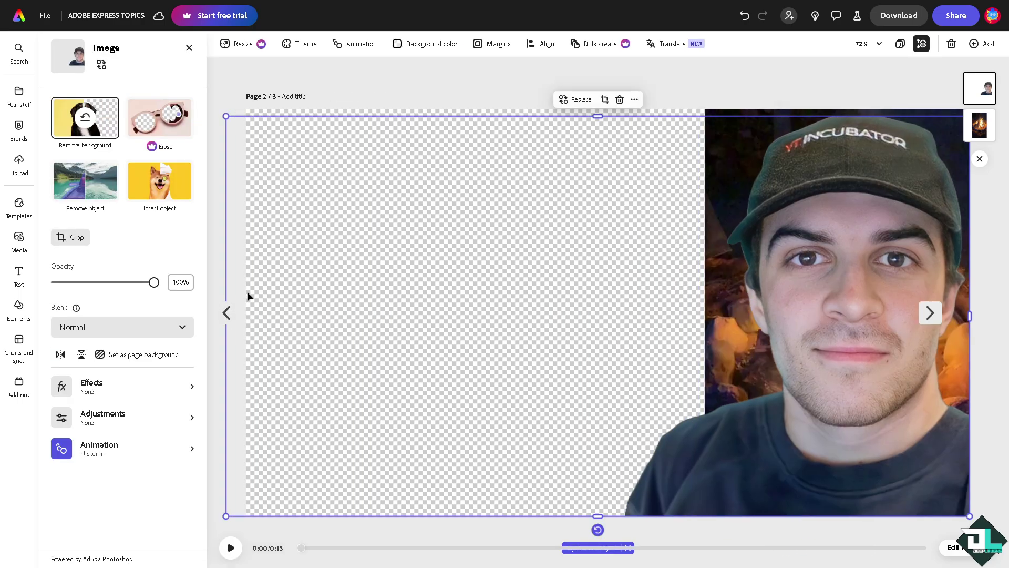
left_click_drag(556, 316, 500, 307)
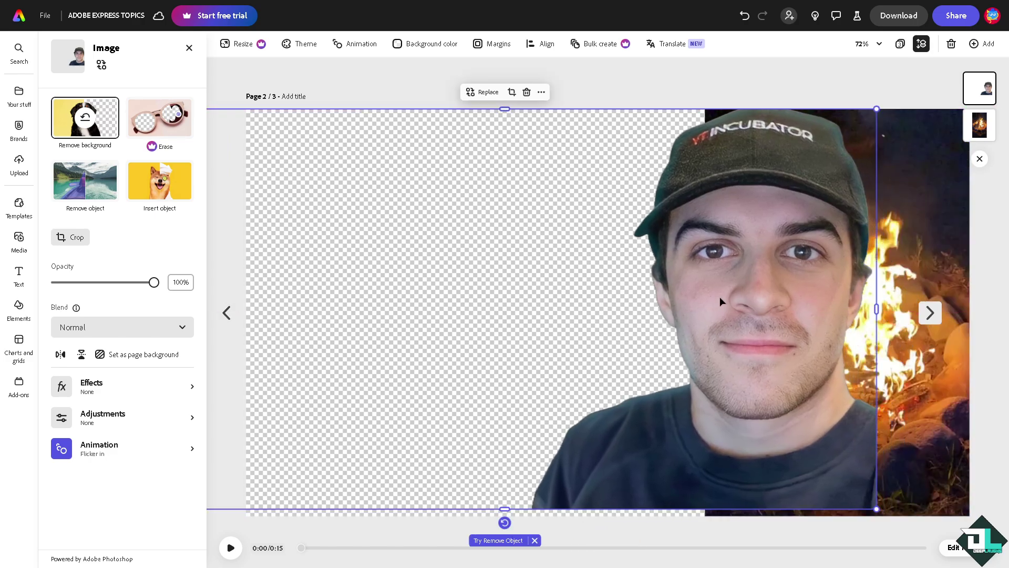
left_click_drag(879, 308, 615, 303)
key("ctrl+z")
key("ctrl+z")
left_click_drag(522, 305, 431, 279)
left_click_drag(694, 281, 720, 284)
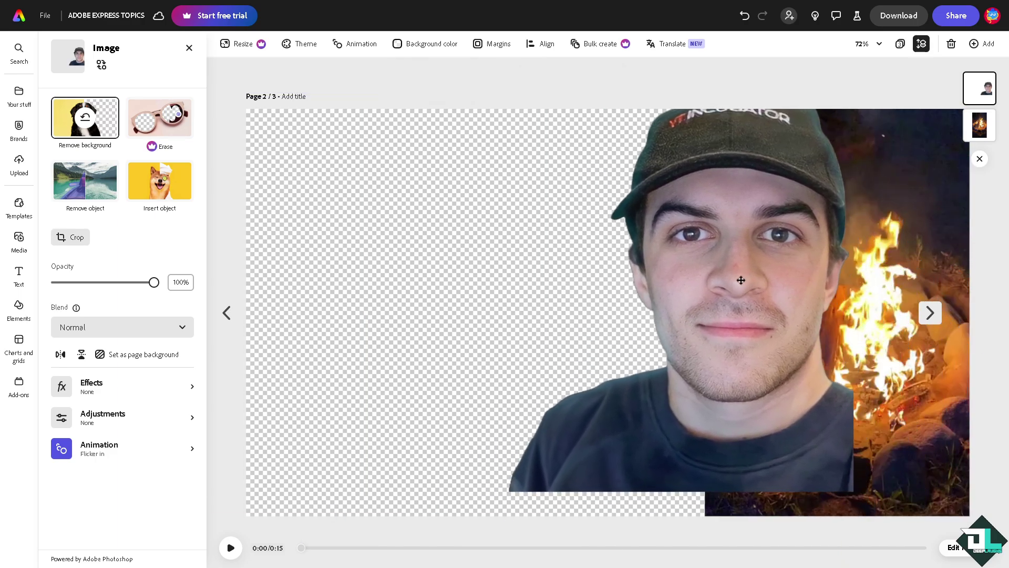
left_click_drag(667, 372, 848, 372)
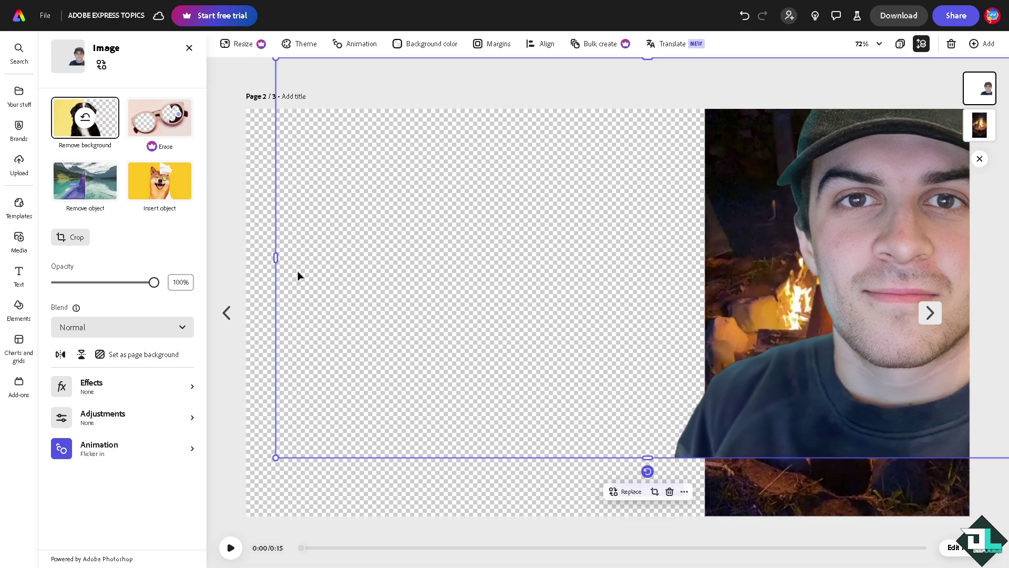
left_click_drag(275, 258, 795, 244)
left_click(925, 154)
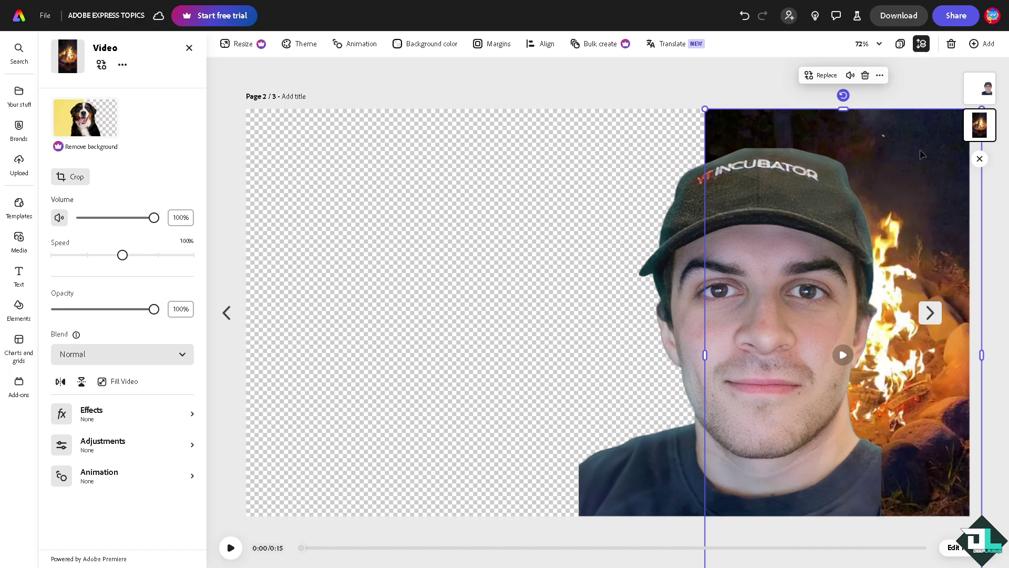
key("Delete")
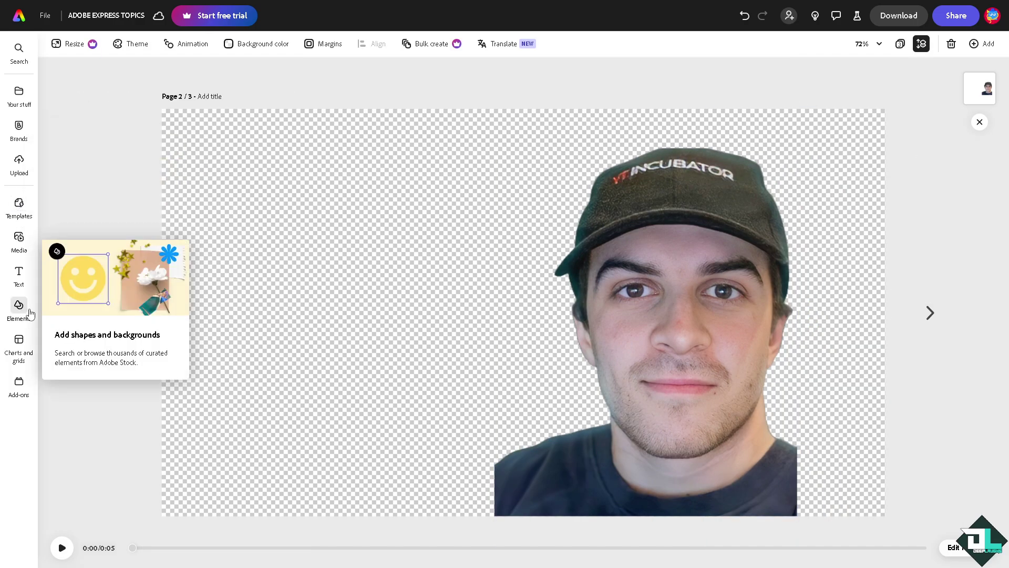
Add the purple brick-wall photo from recent Photos and set it as page 2's background
left_click(19, 241)
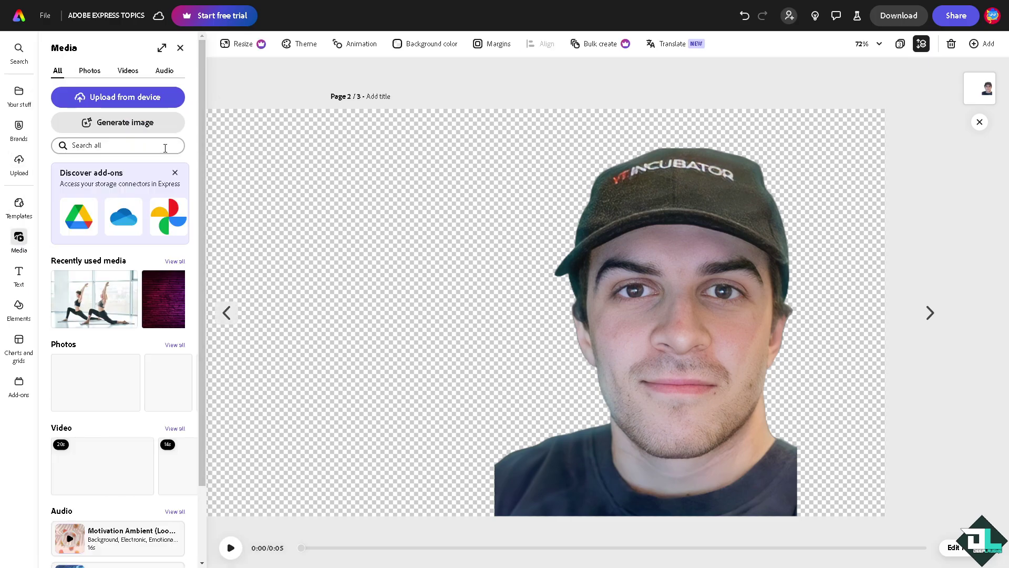
left_click(90, 71)
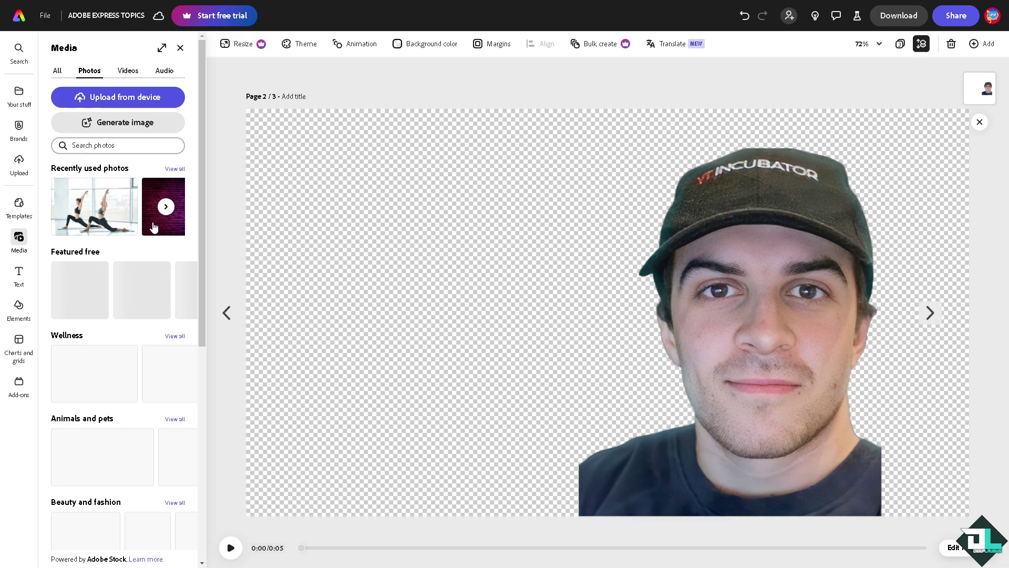
left_click(166, 206)
left_click(108, 213)
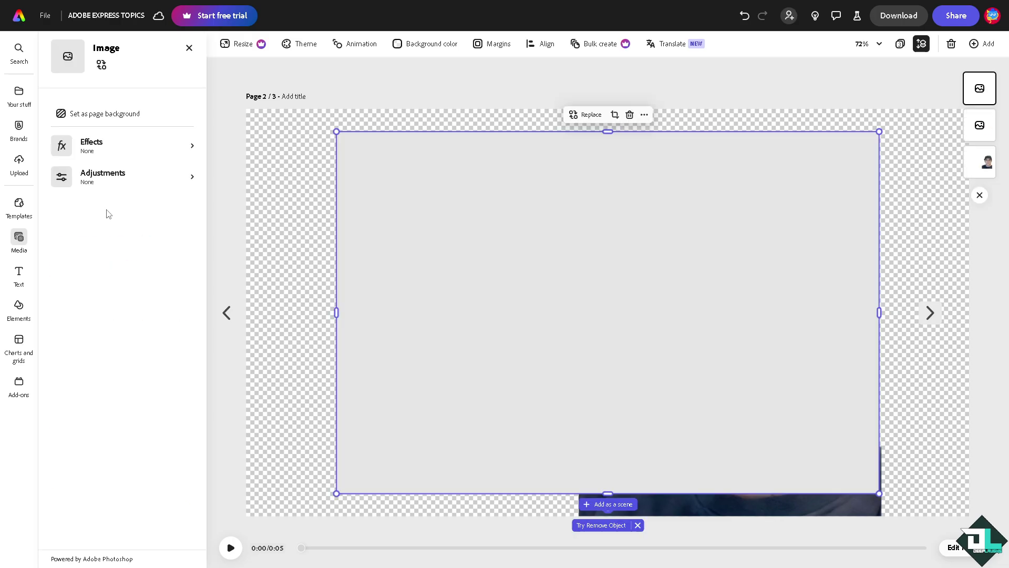
left_click(135, 354)
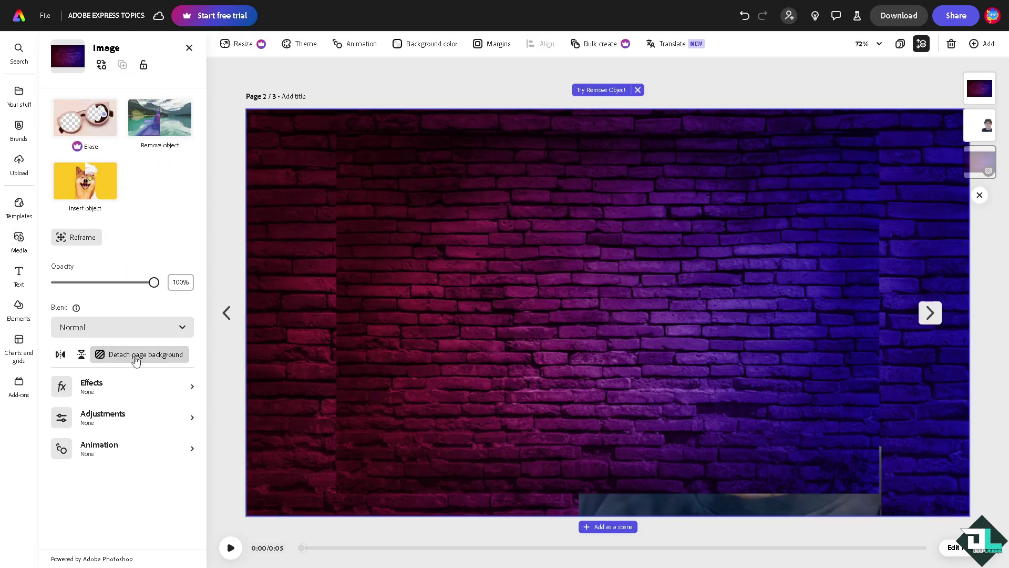
right_click(664, 296)
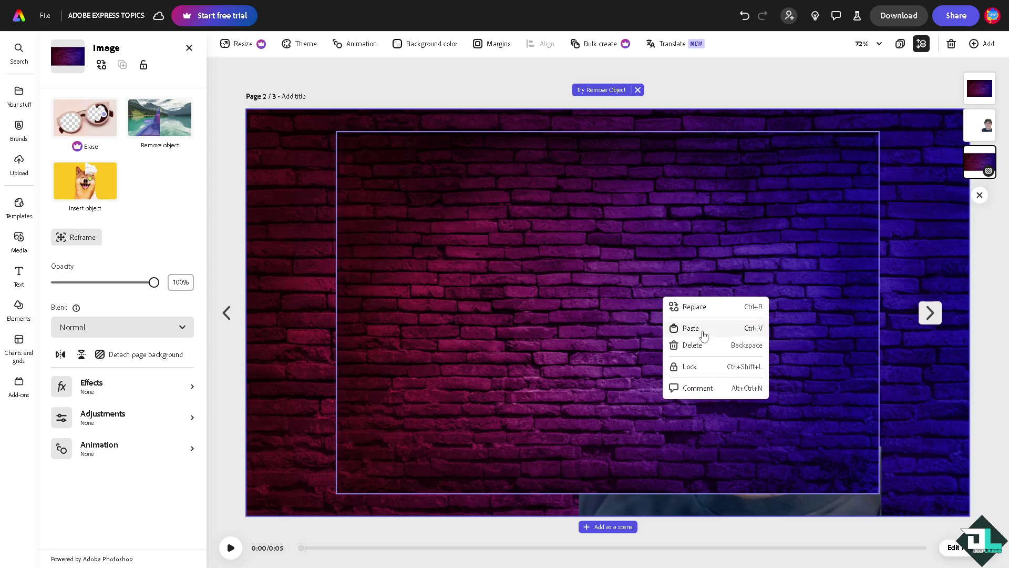
left_click(604, 505)
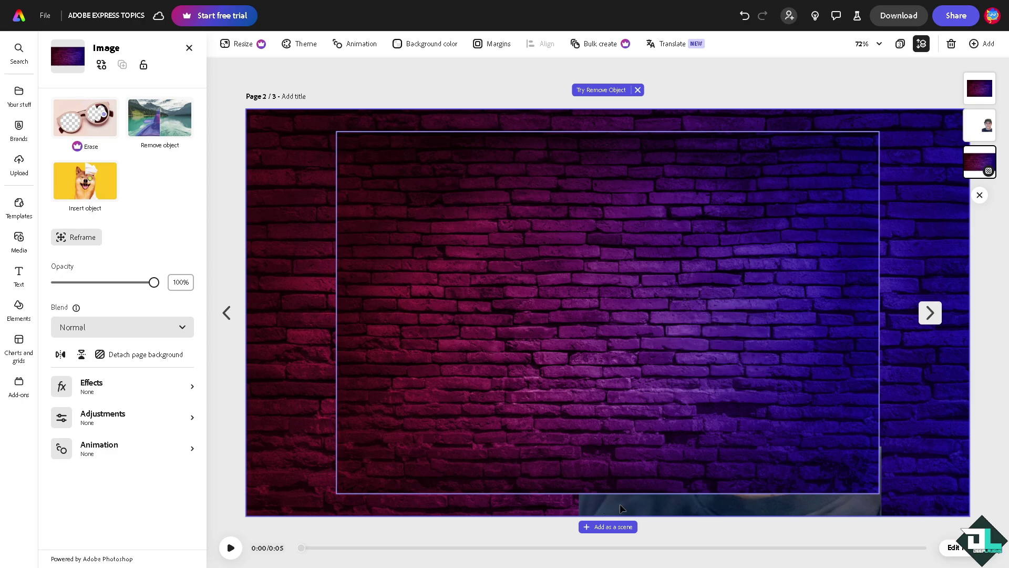
Select the elements on the brick-wall page, then delete that page
right_click(626, 500)
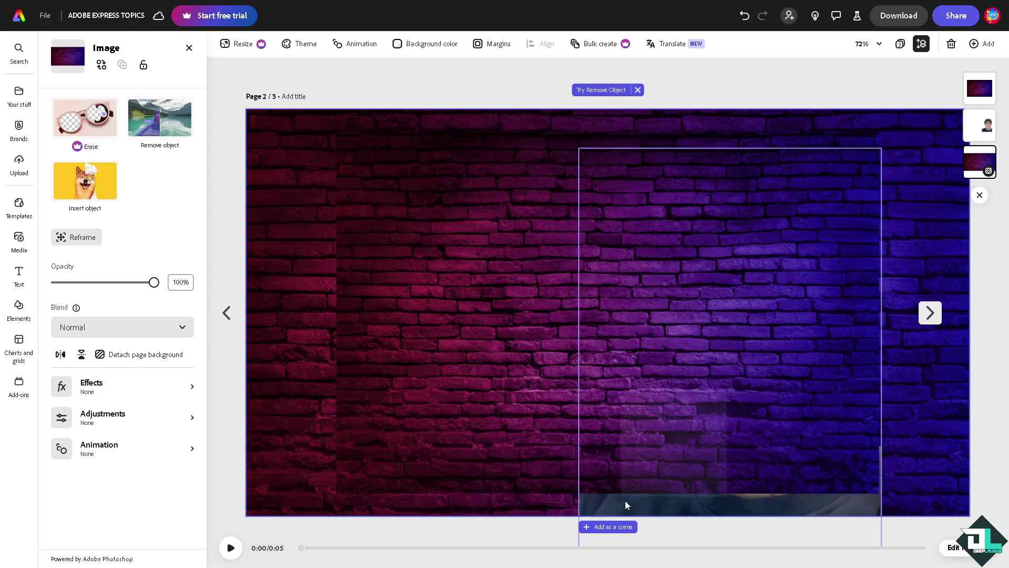
left_click(682, 228)
left_click(654, 257, "shift")
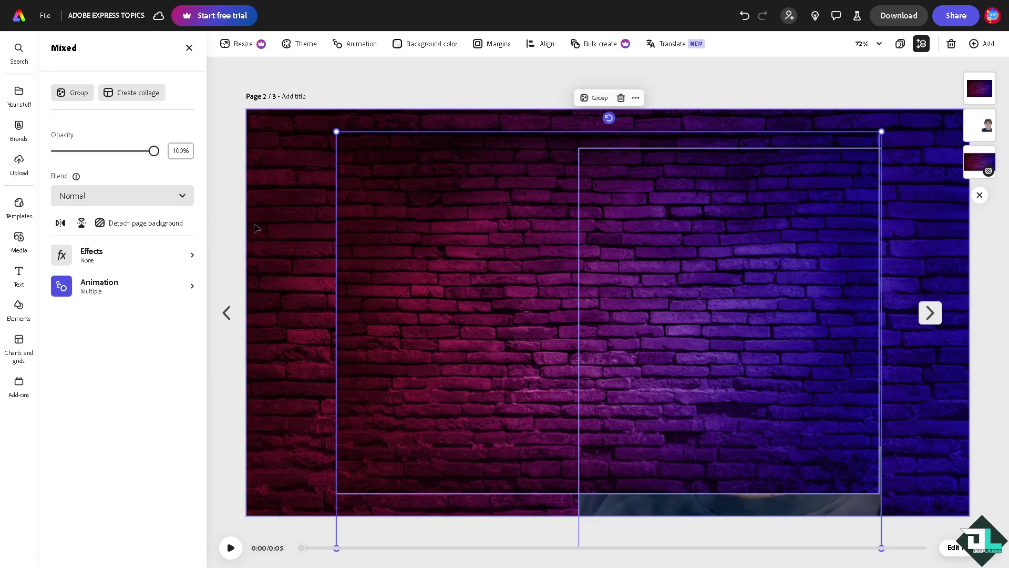
left_click(953, 45)
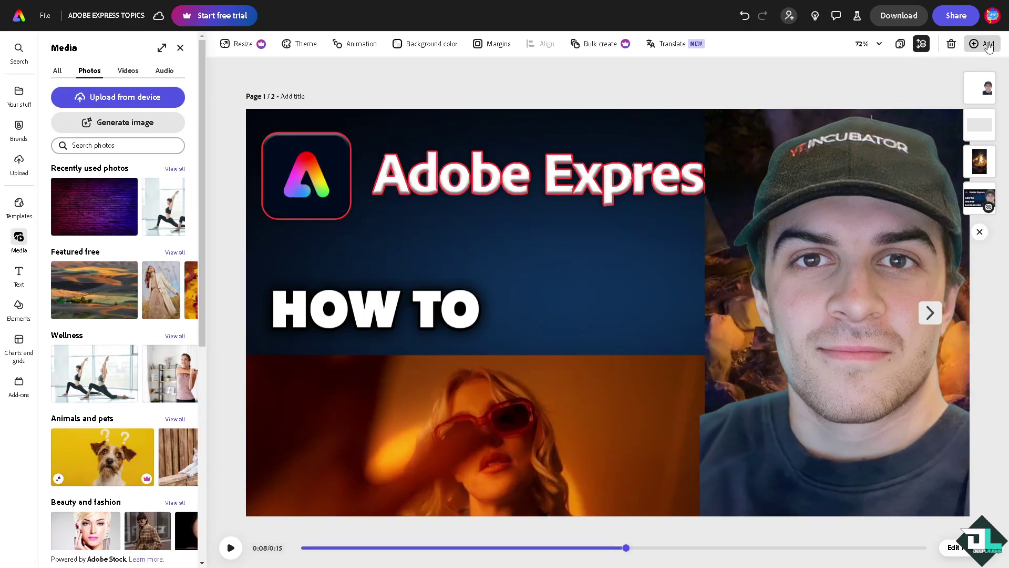
Add a same-size page and place the standing woman photo stretched to full page height
left_click(987, 44)
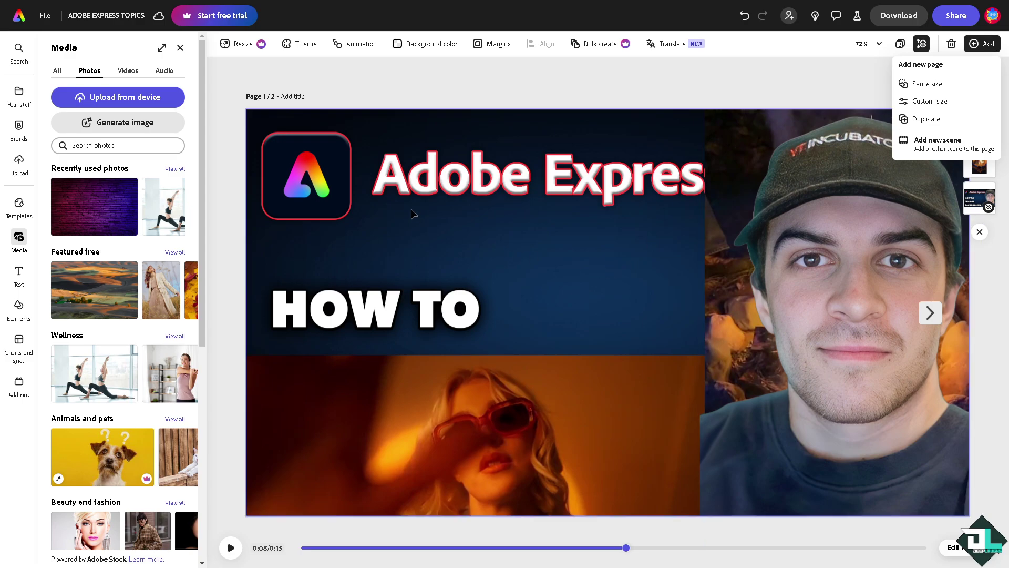
left_click(940, 85)
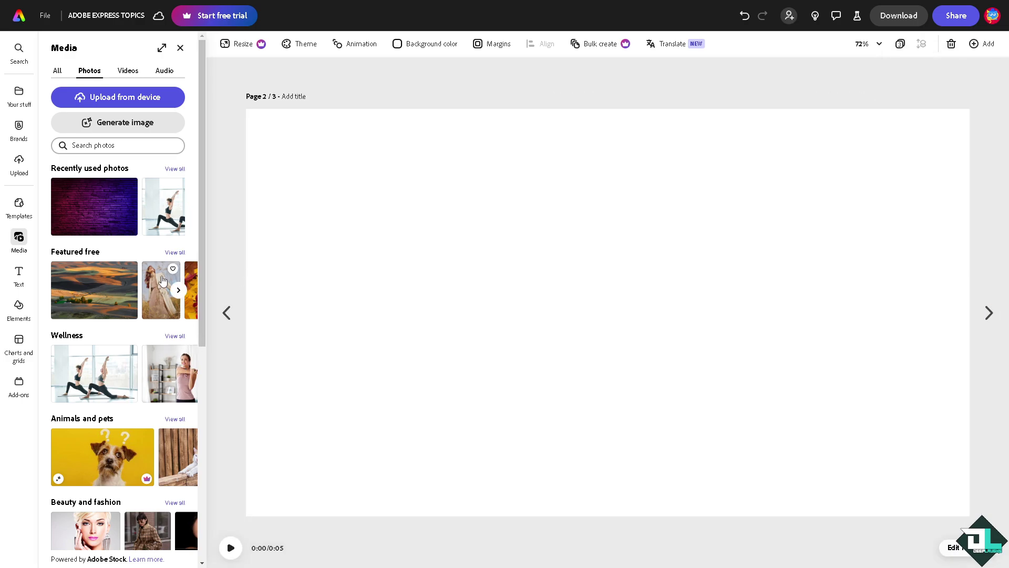
left_click(164, 297)
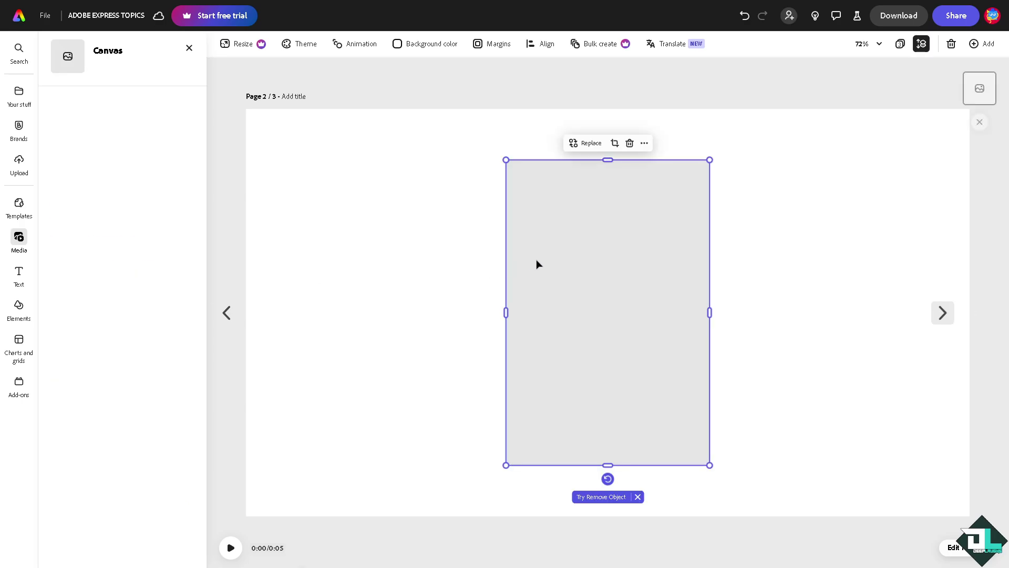
left_click_drag(474, 134, 461, 112)
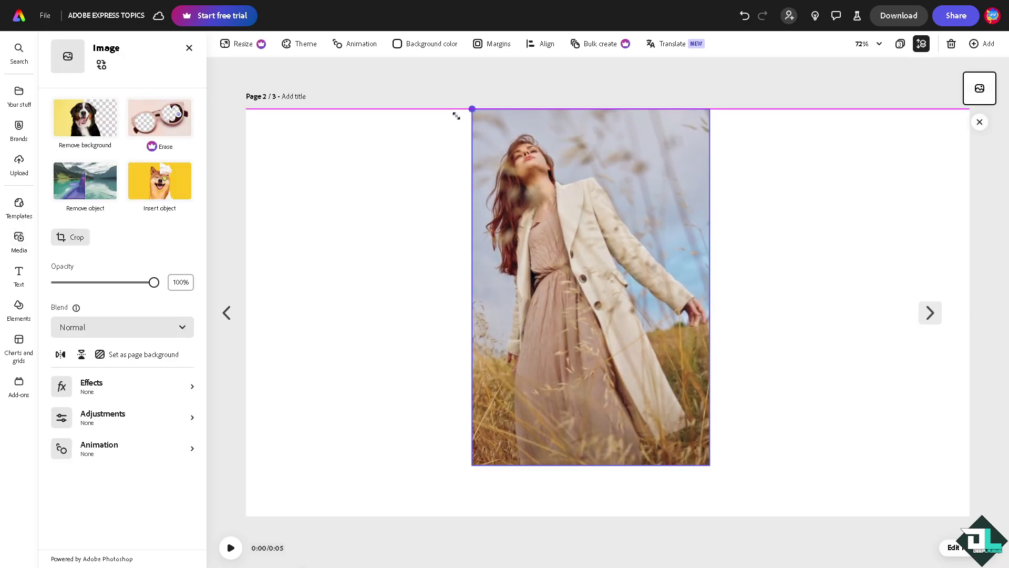
left_click_drag(710, 465, 748, 510)
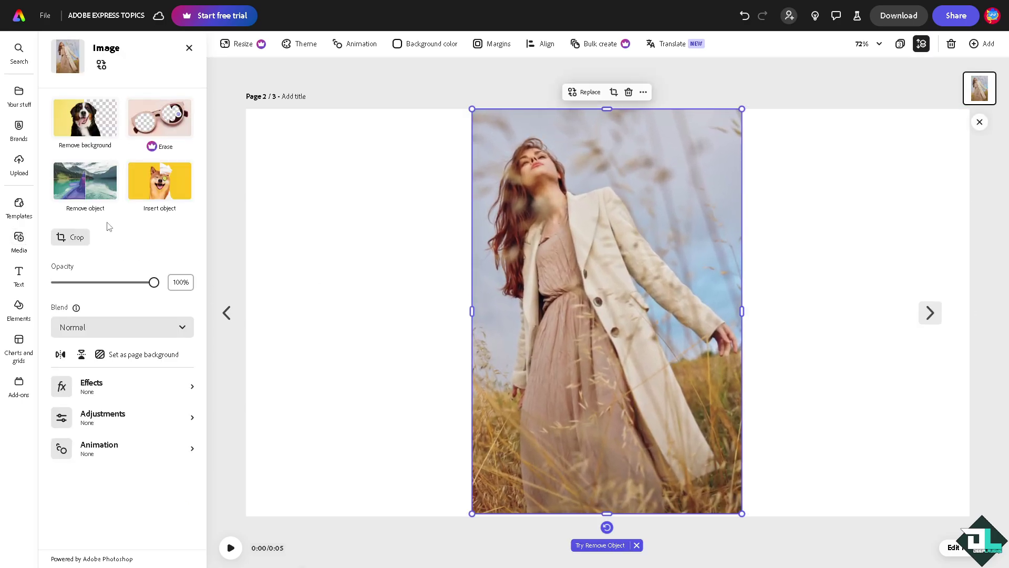
Add the farmland landscape photo and set it as the page background
left_click(190, 48)
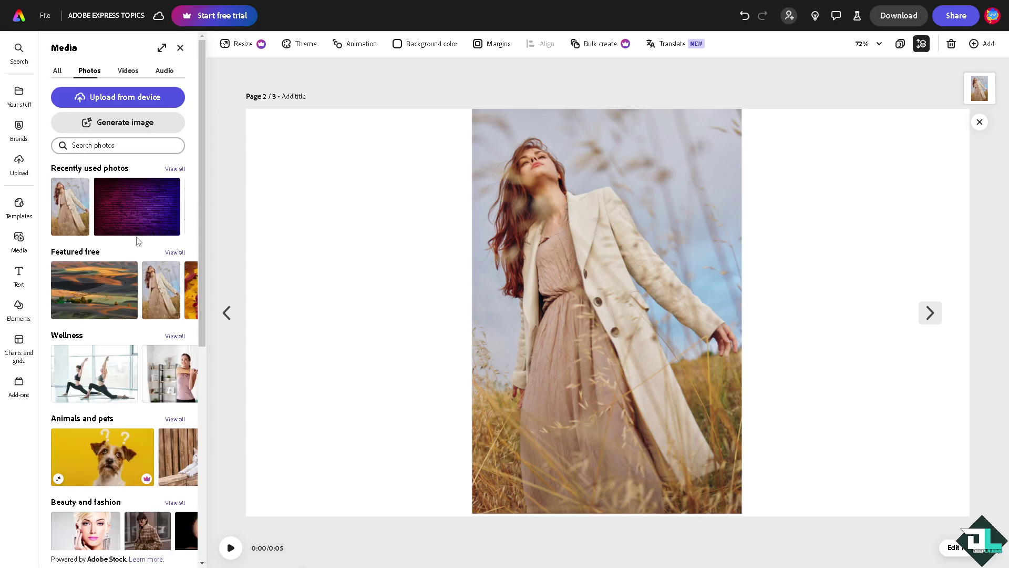
scroll(152, 314, "down", 1)
left_click(152, 342)
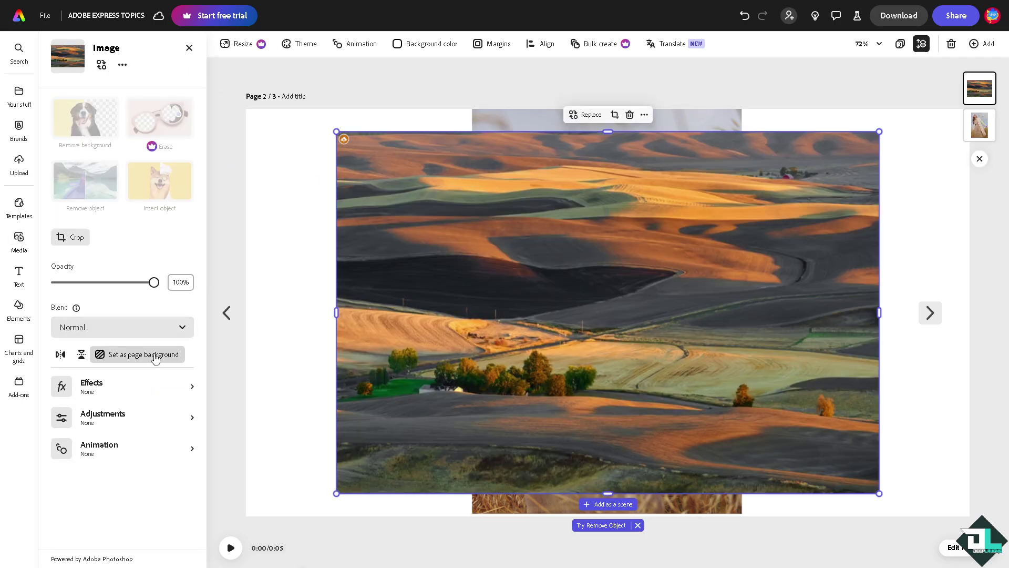
left_click(156, 355)
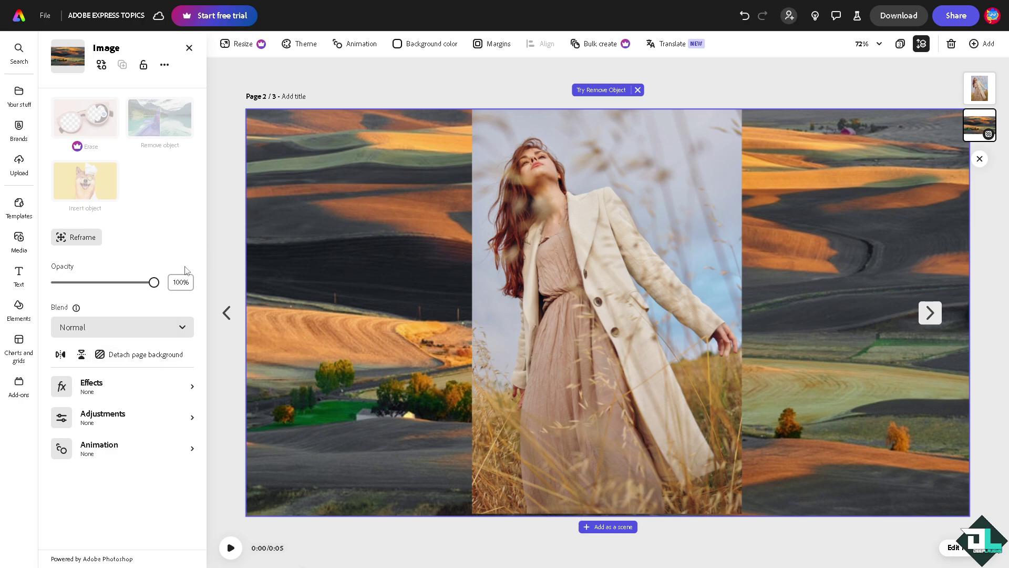
left_click(191, 56)
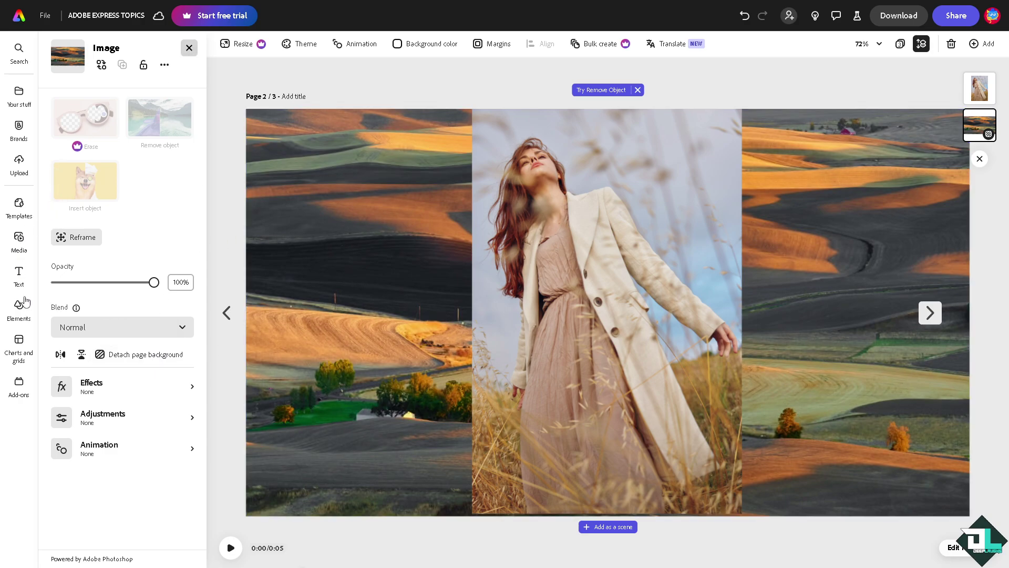
left_click(19, 241)
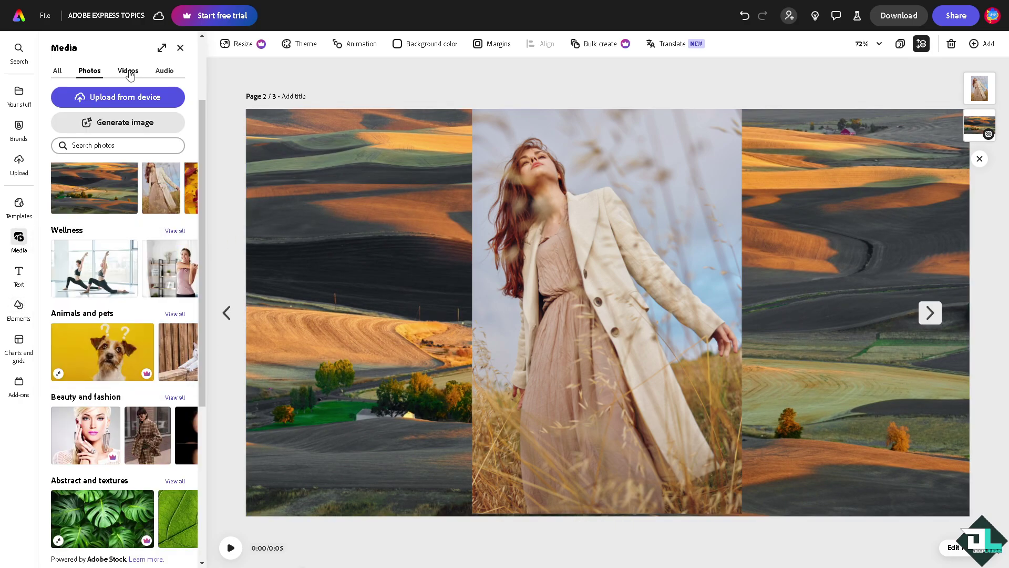
Add the featured chihuahua video filling the page, send it backward, and move the woman photo right
left_click(171, 194)
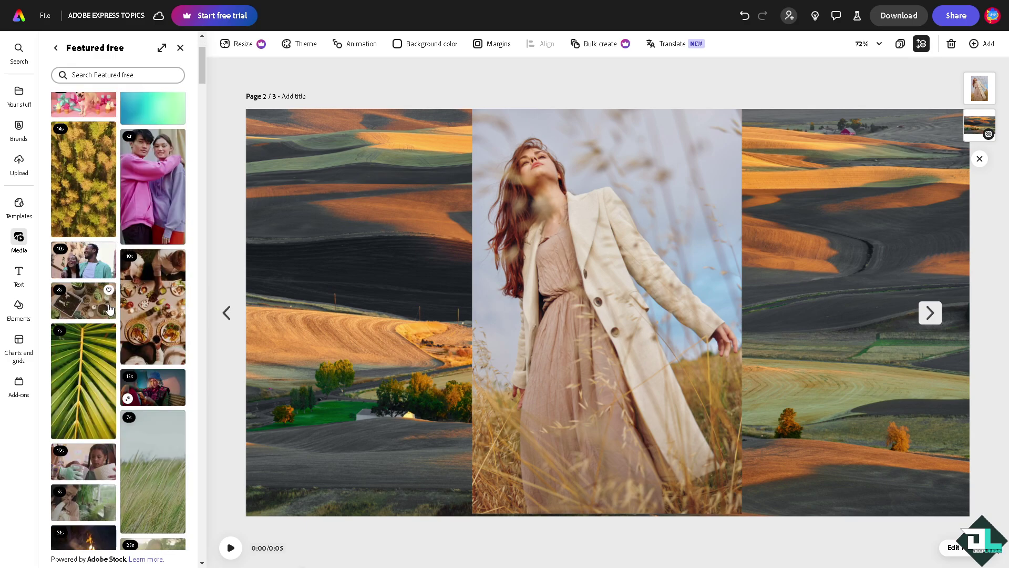
left_click(91, 204)
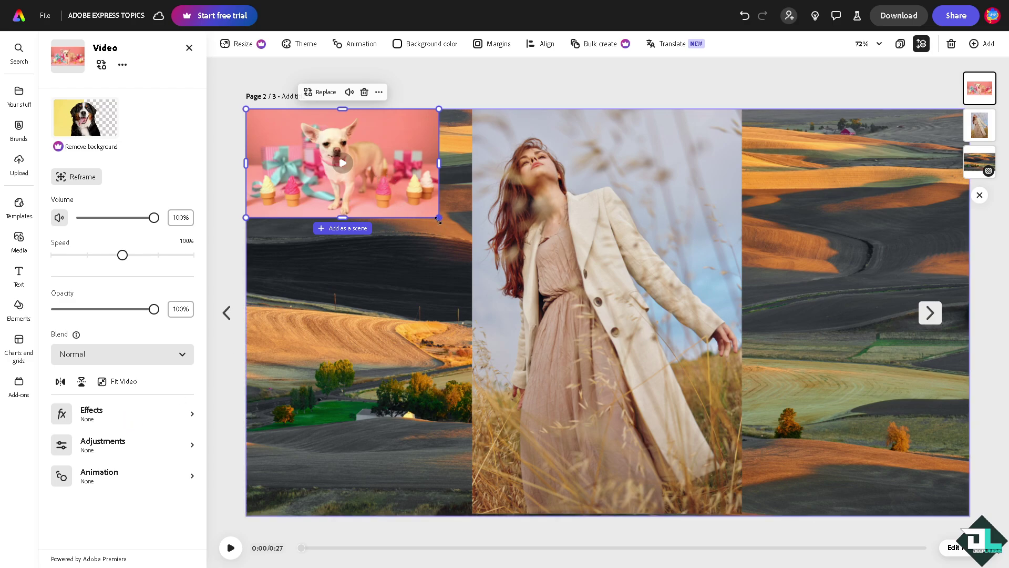
left_click_drag(439, 219, 970, 517)
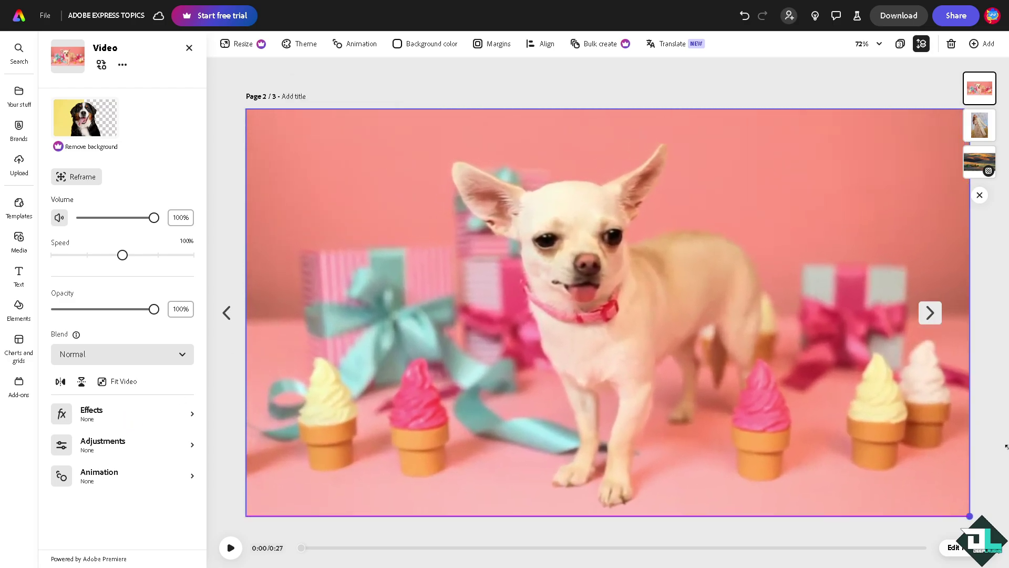
right_click(504, 265)
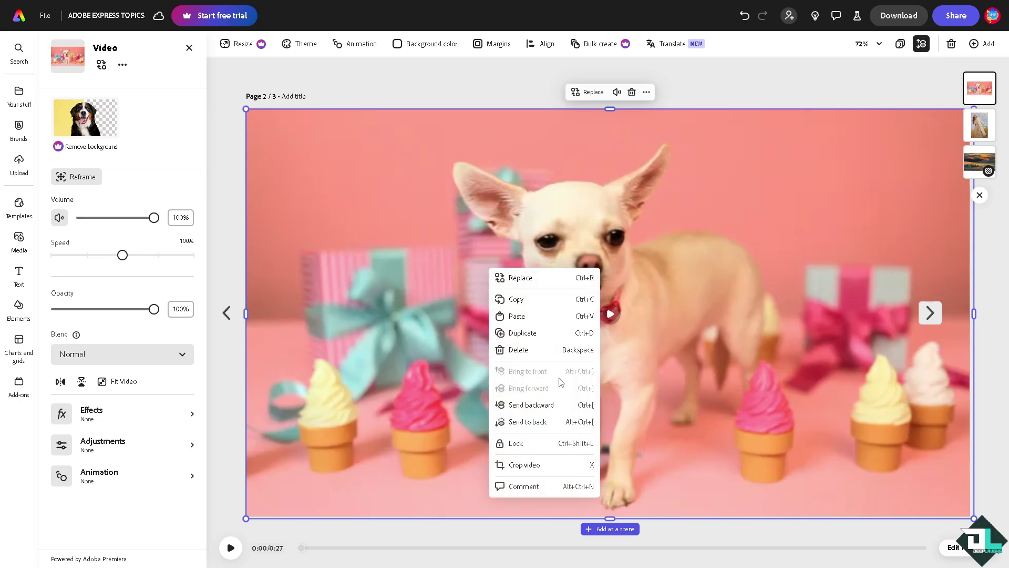
left_click(562, 405)
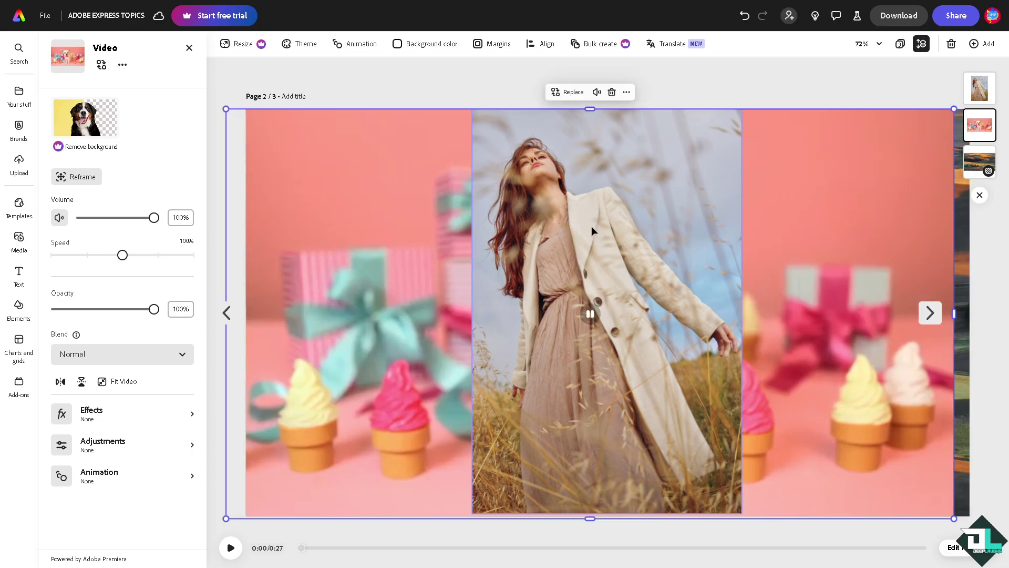
left_click(591, 226)
left_click_drag(591, 226, 799, 231)
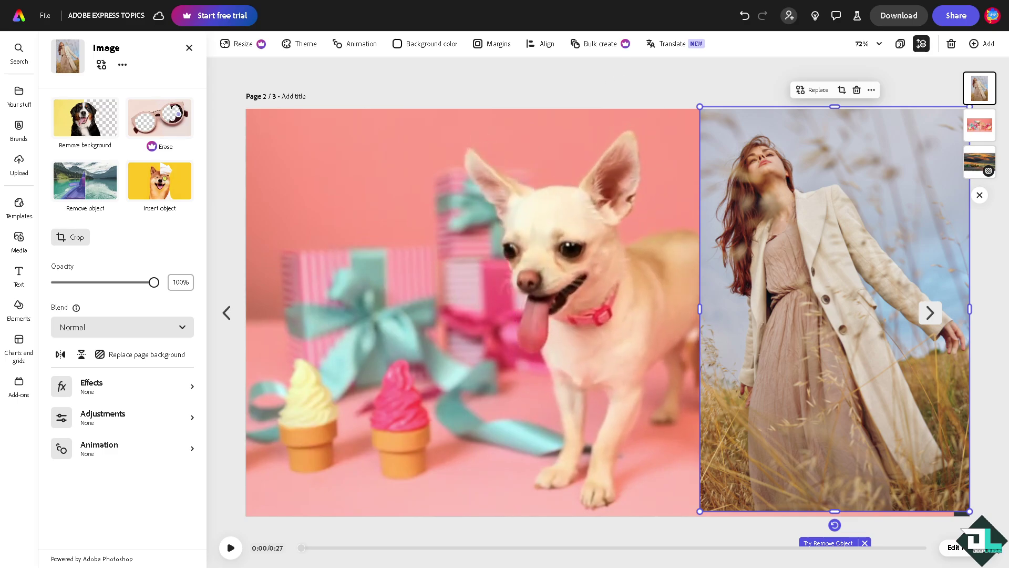
Review the download file formats and keep MP4
left_click(899, 16)
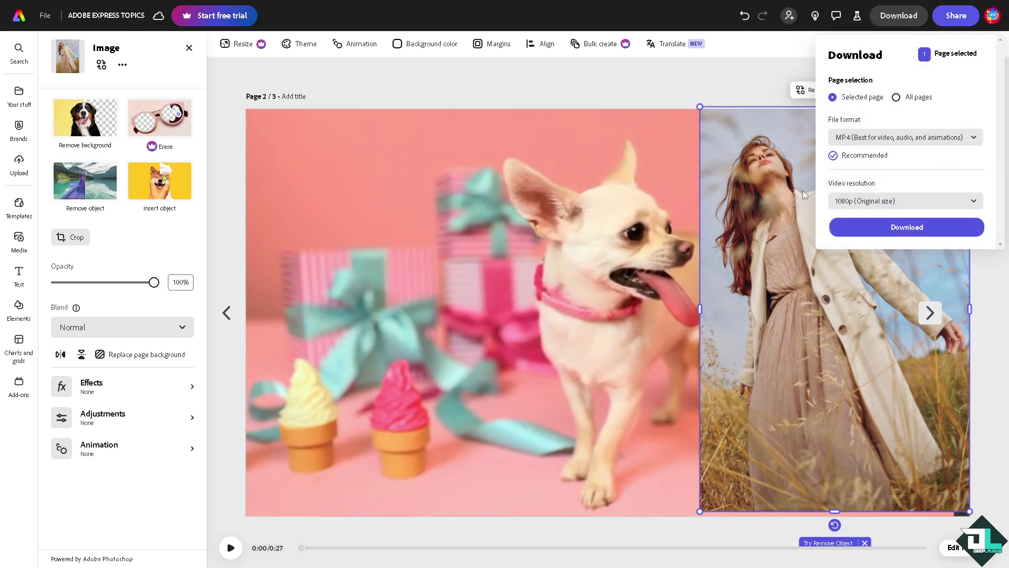
left_click(895, 134)
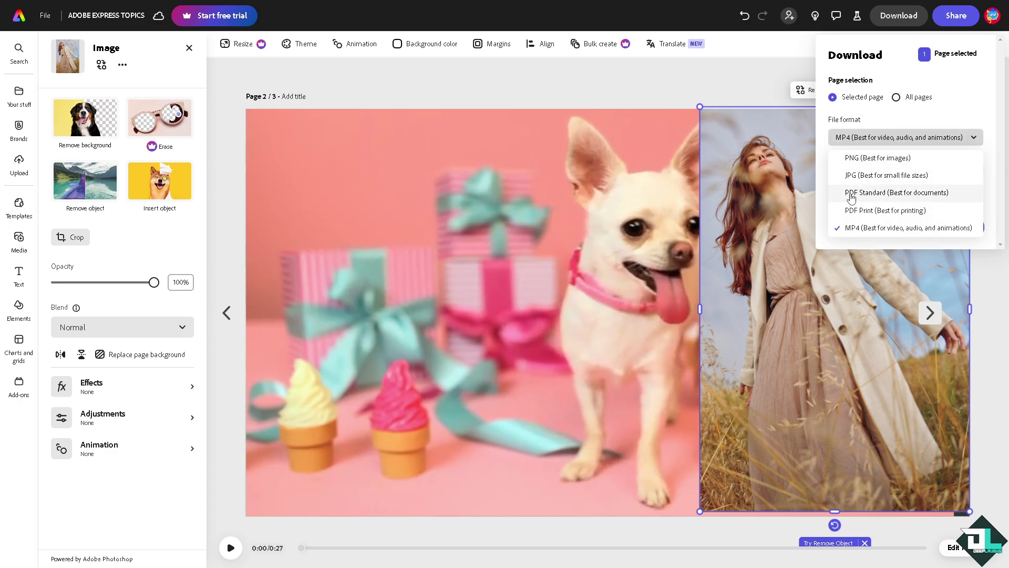
left_click(893, 127)
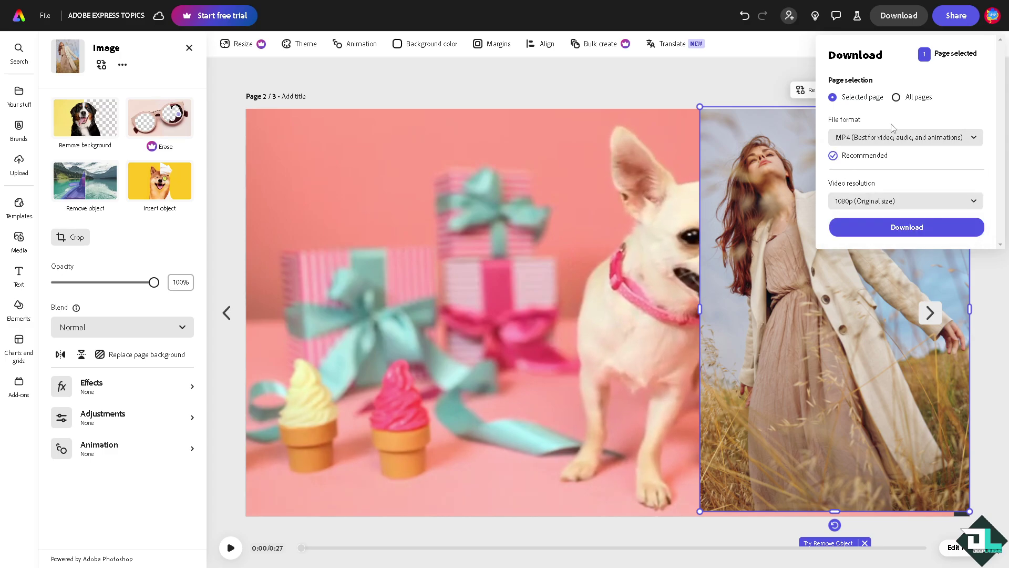
Browse the share options, including view-only link and cloud storage, then play the chihuahua page
left_click(962, 23)
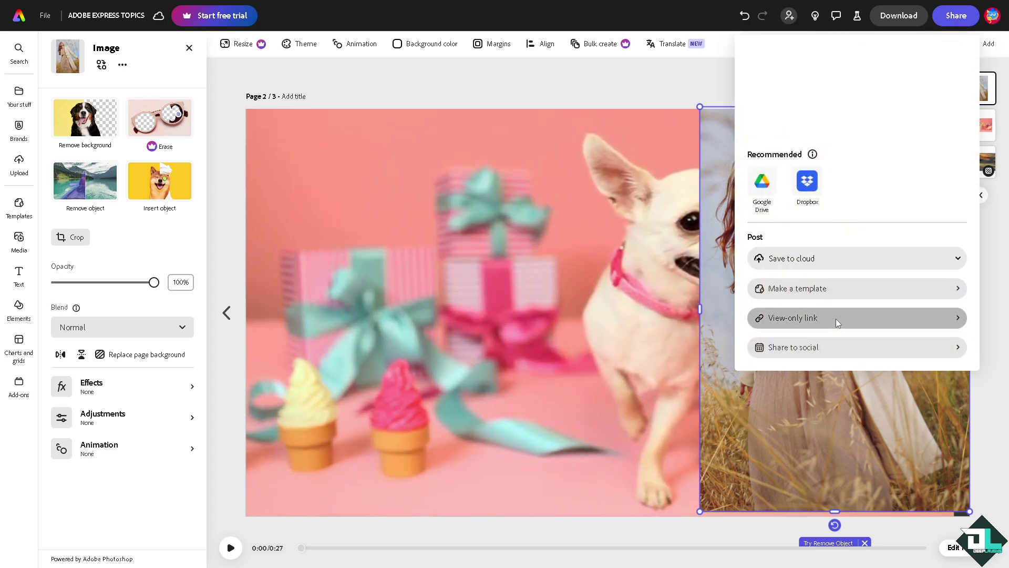
left_click(836, 318)
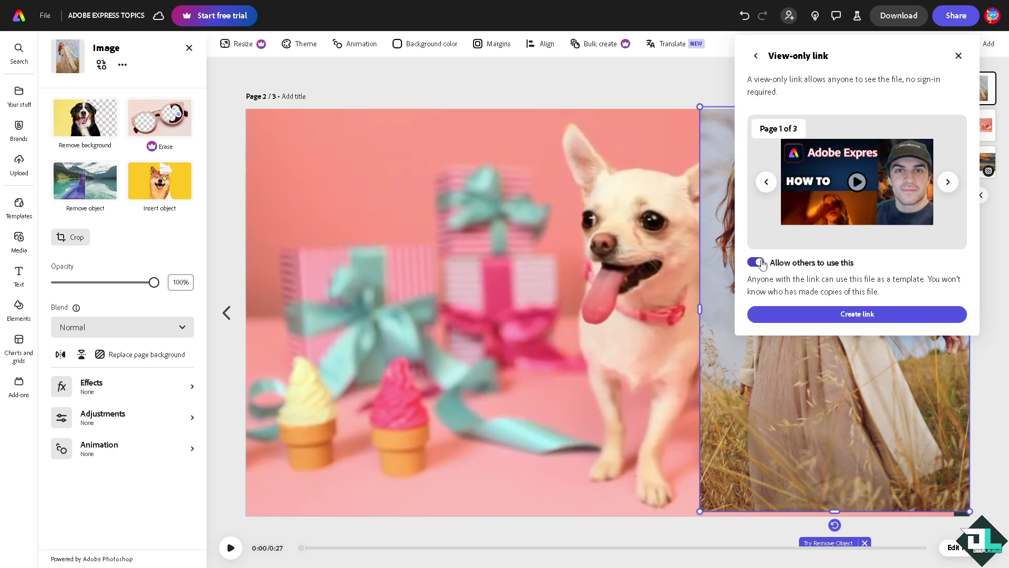
left_click(757, 58)
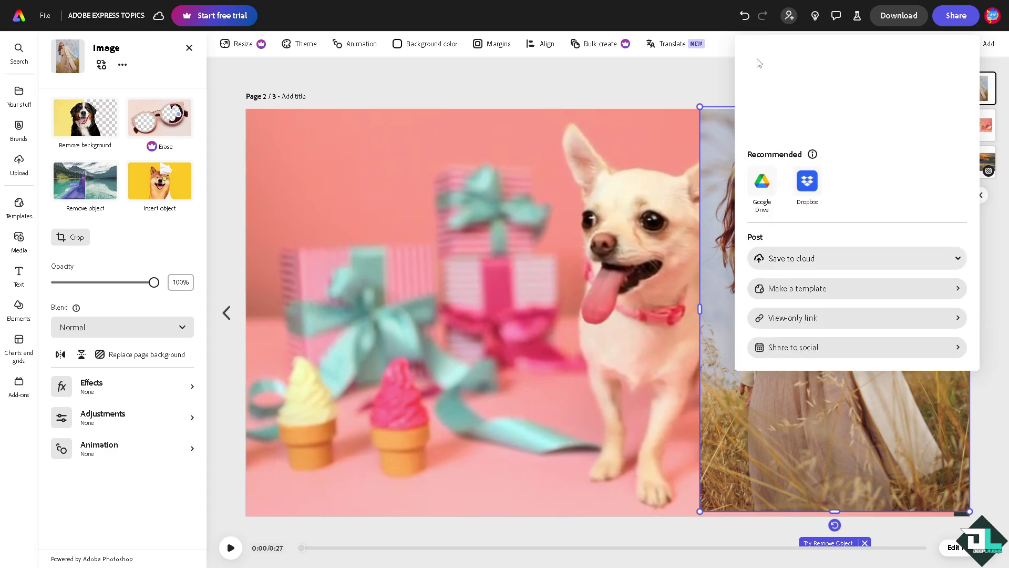
left_click(839, 260)
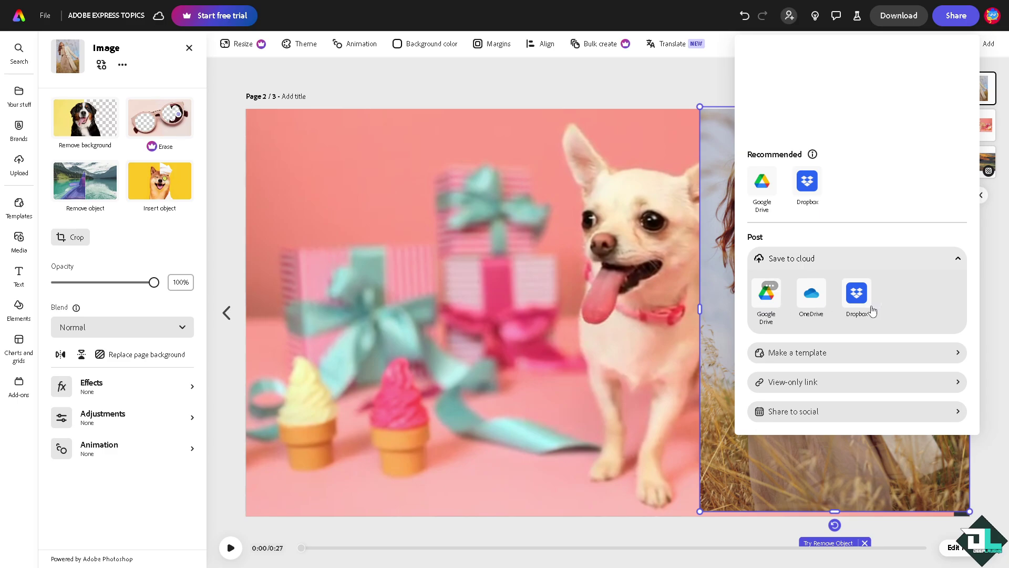
key("Escape")
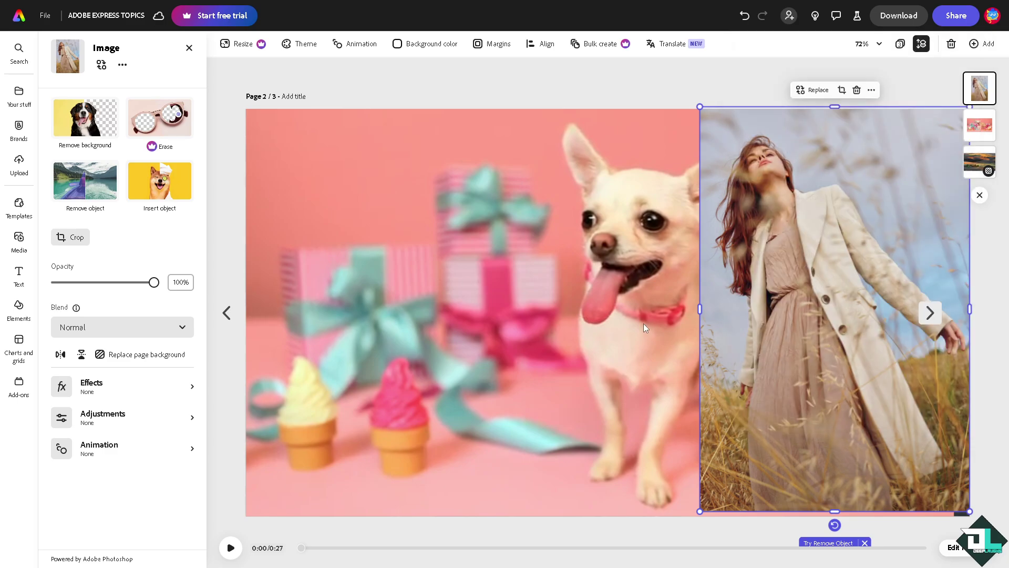
left_click(231, 549)
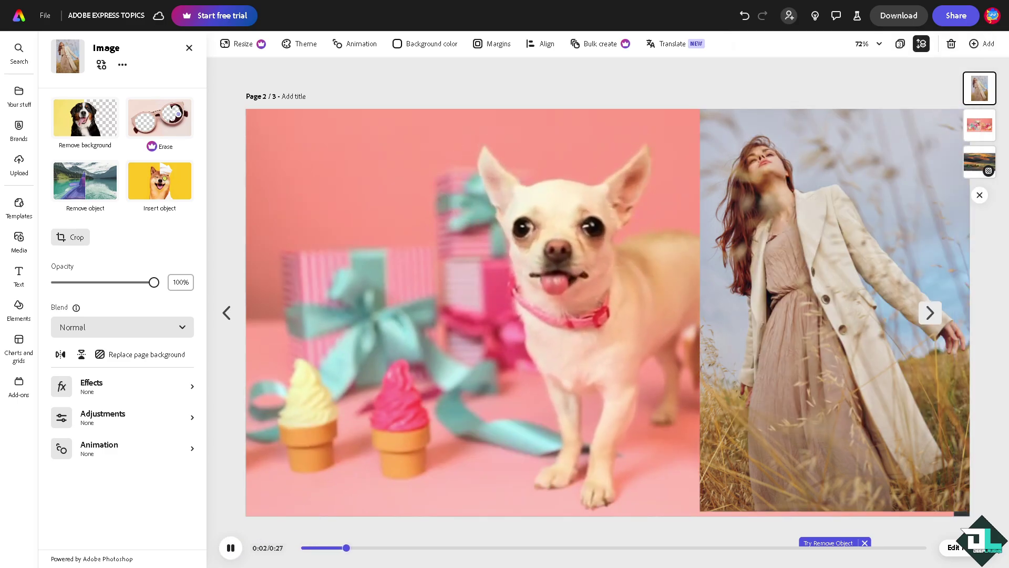